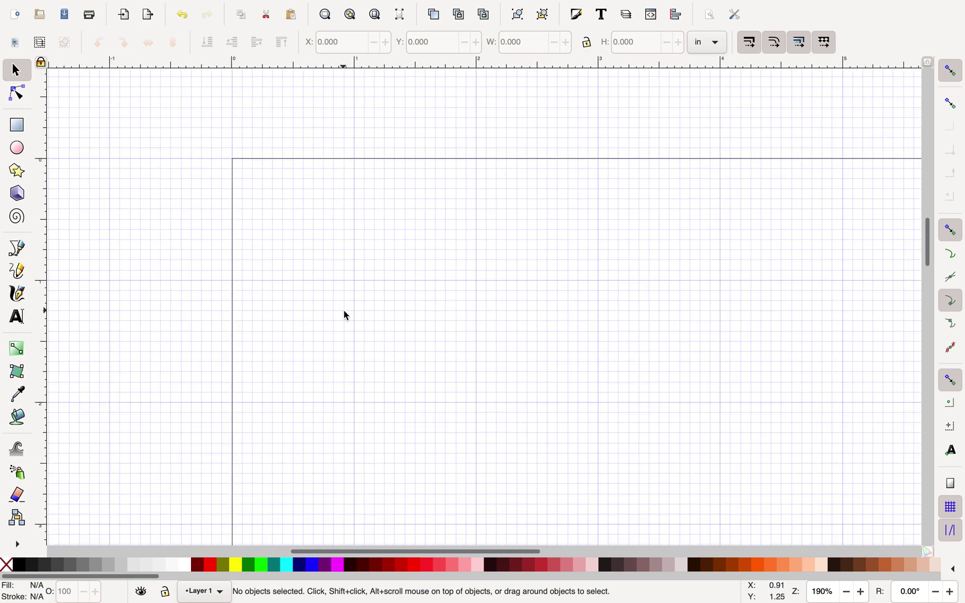
Step: Zoom to 268% on the blank page's top-left corner
scroll(344, 313, down, 2)
scroll(344, 313, right, 2)
scroll(344, 310, right, 2)
scroll(344, 310, up, 1)
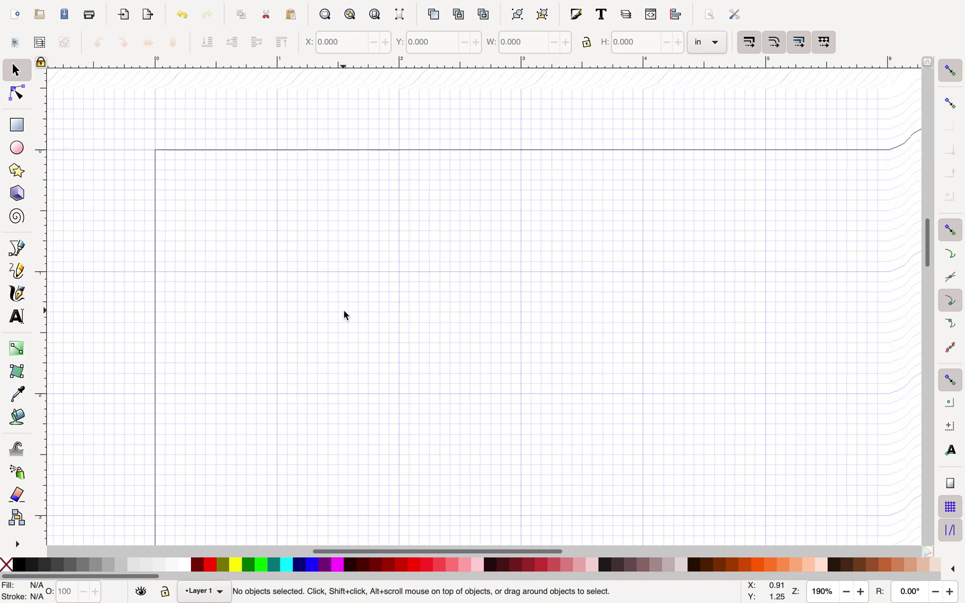
scroll(344, 310, down, 1)
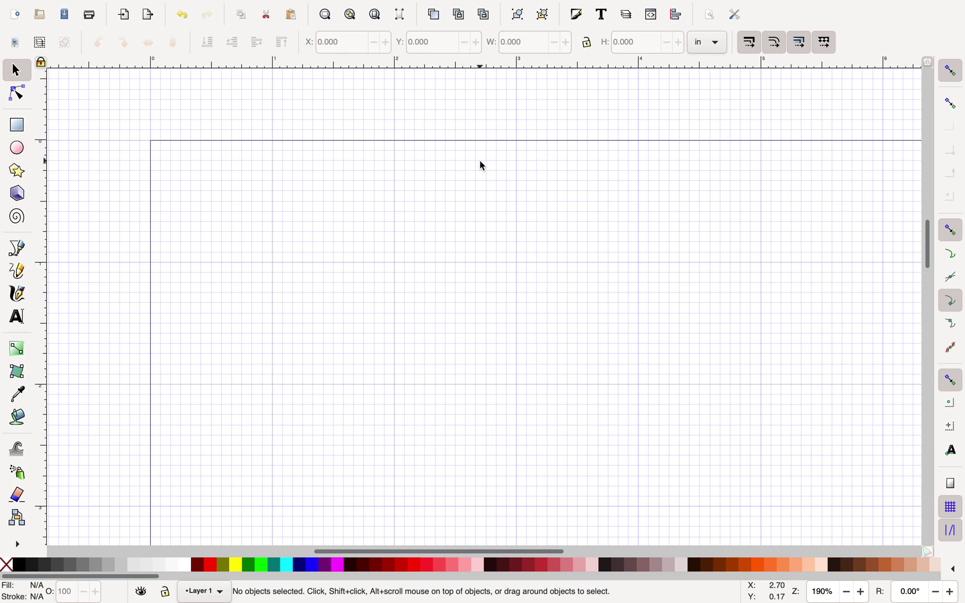
ctrl+scroll(480, 163, up, 1)
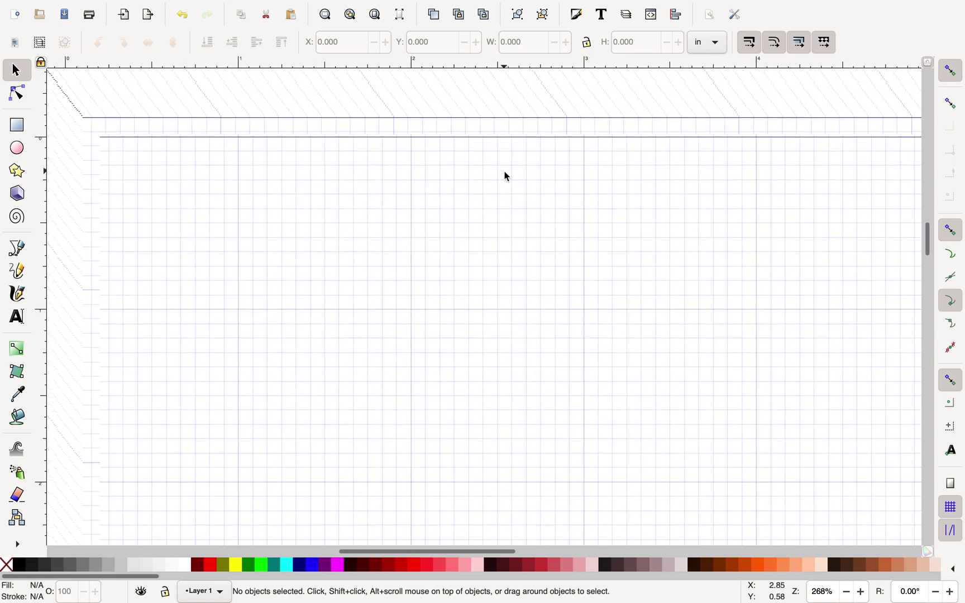
scroll(507, 177, left, 2)
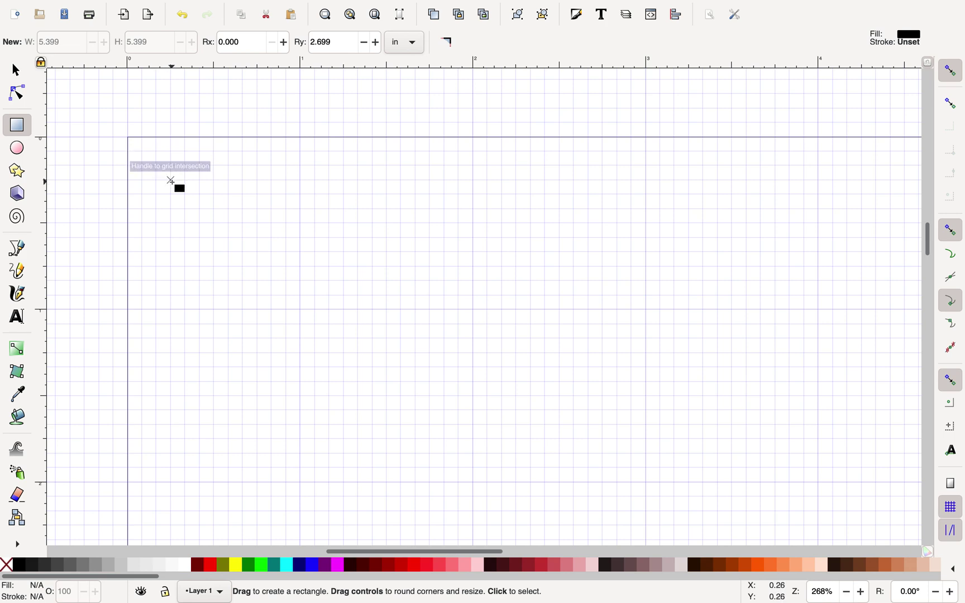
Step: Draw a 0.5 in square near the corner, round its corners to 0.083, and fill it magenta
drag(170, 180, 258, 269)
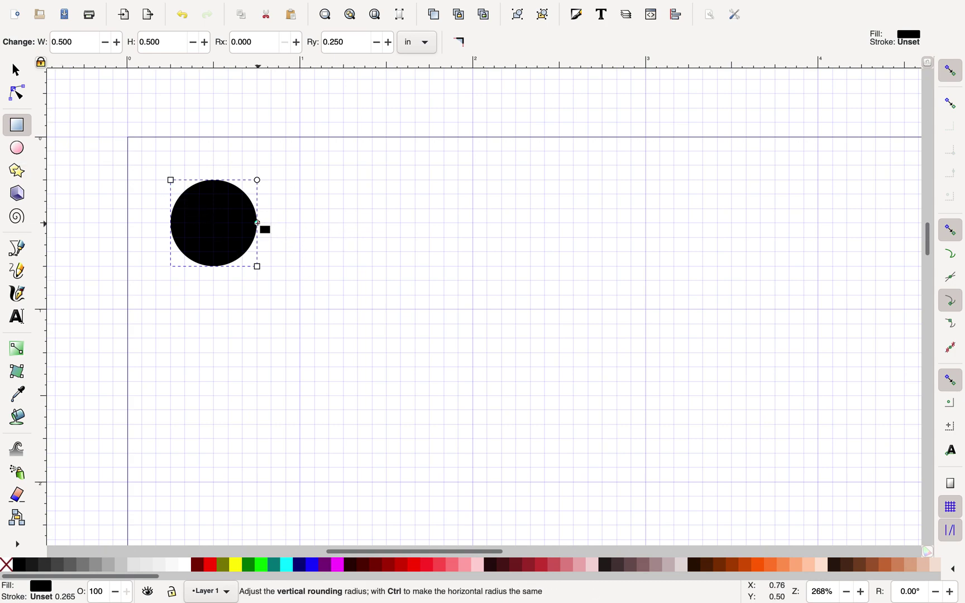
drag(258, 222, 257, 195)
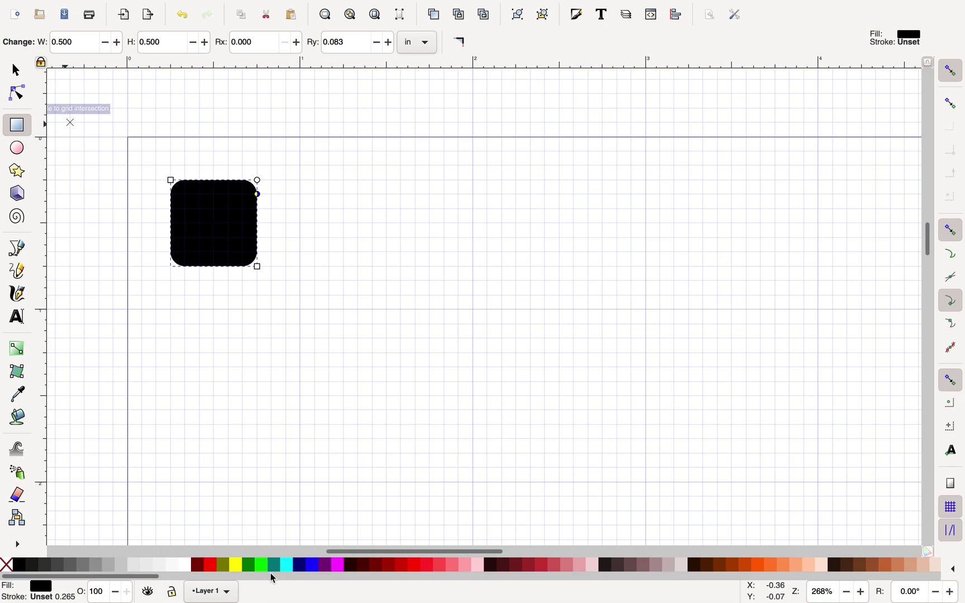
click(342, 566)
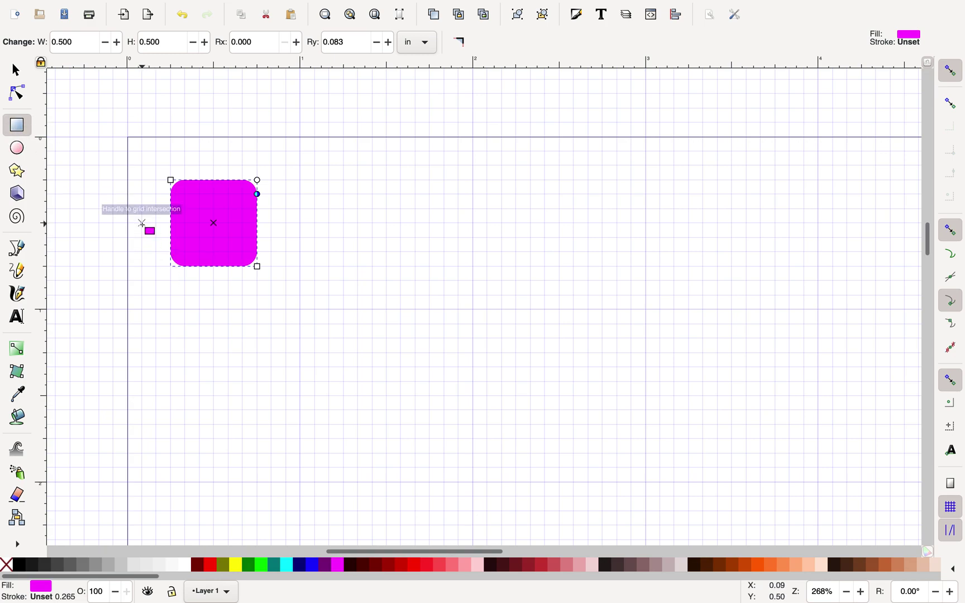
Step: Draw a small rounded rectangle for a leg and show its dimensions in px
drag(142, 224, 157, 267)
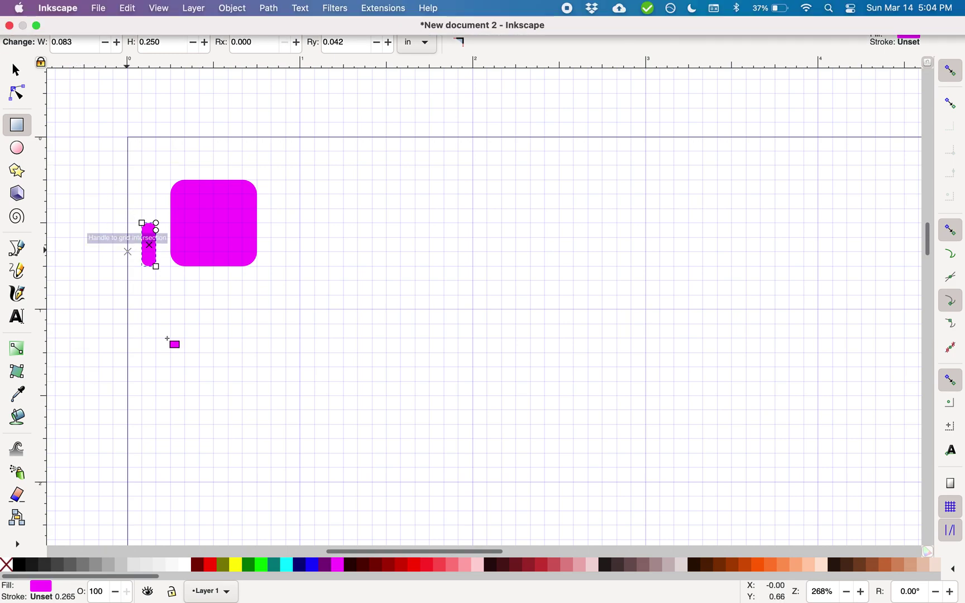
click(433, 46)
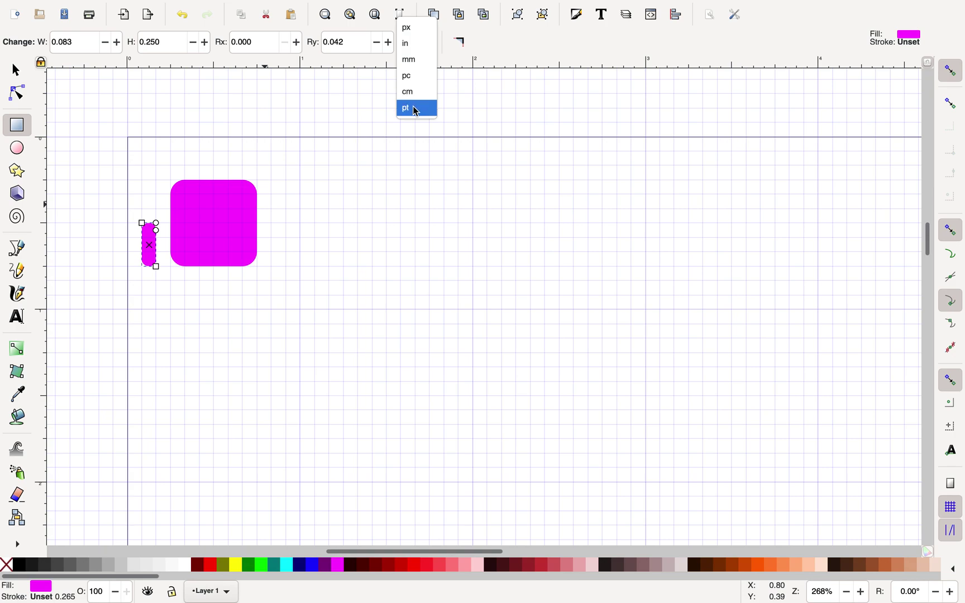
click(414, 29)
click(249, 44)
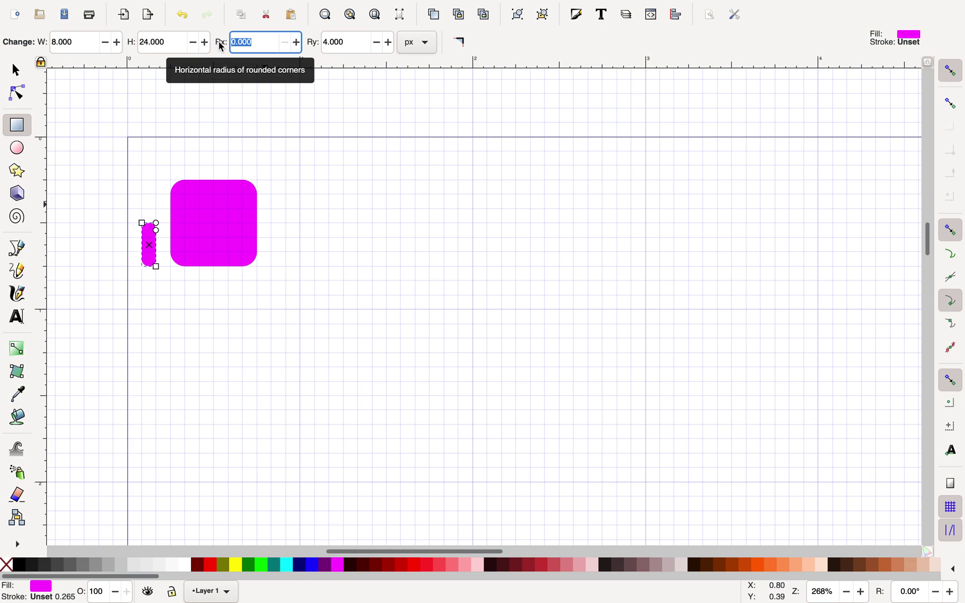
click(18, 71)
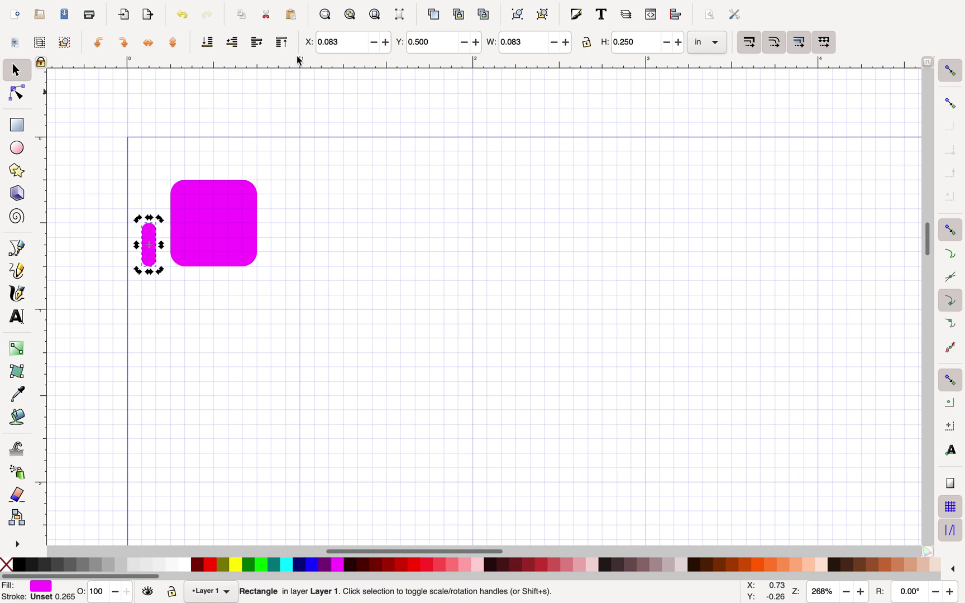
Step: Set the leg's width to 12 px and move it under the square at X 32, Y 64
click(507, 43)
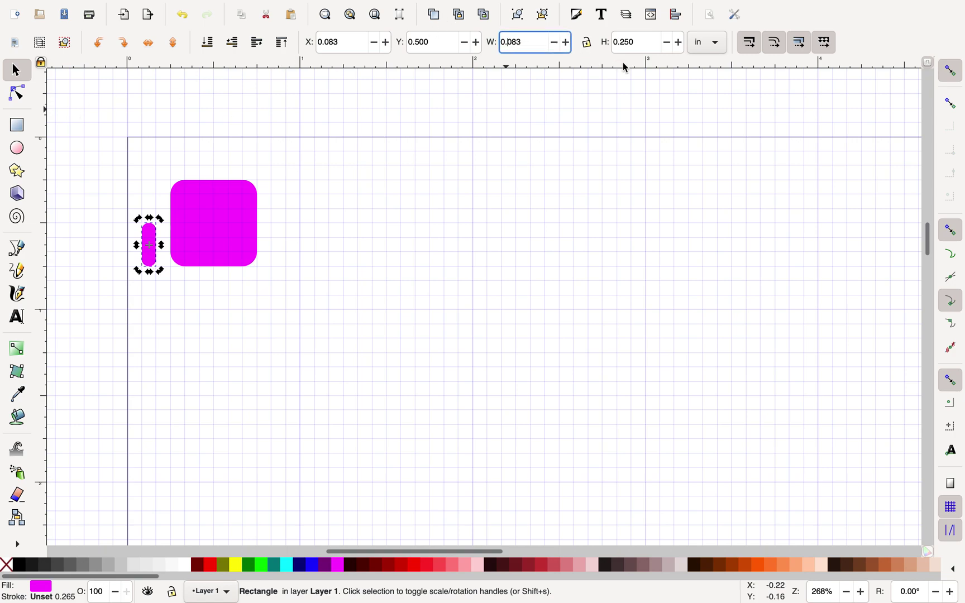
click(718, 44)
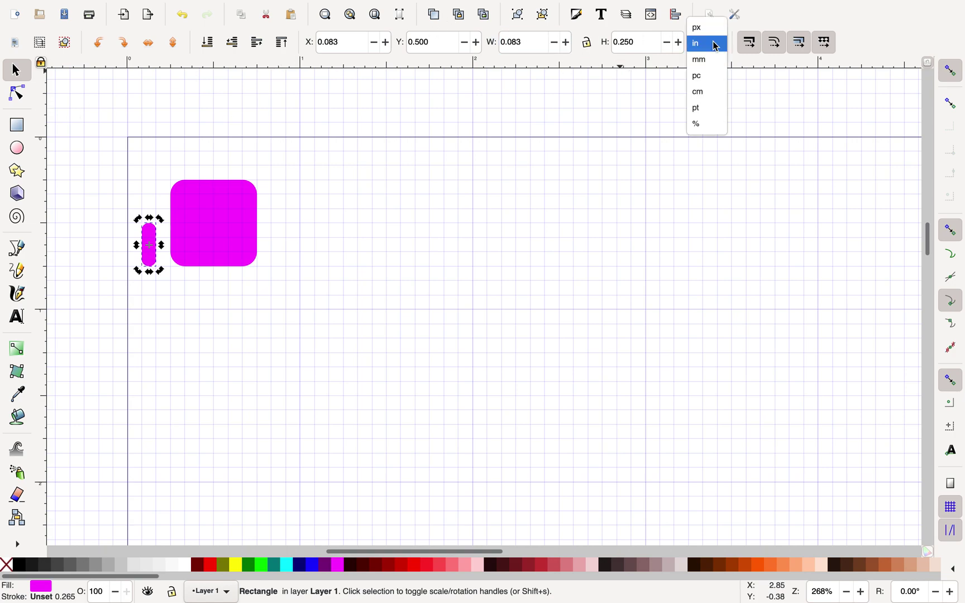
click(702, 31)
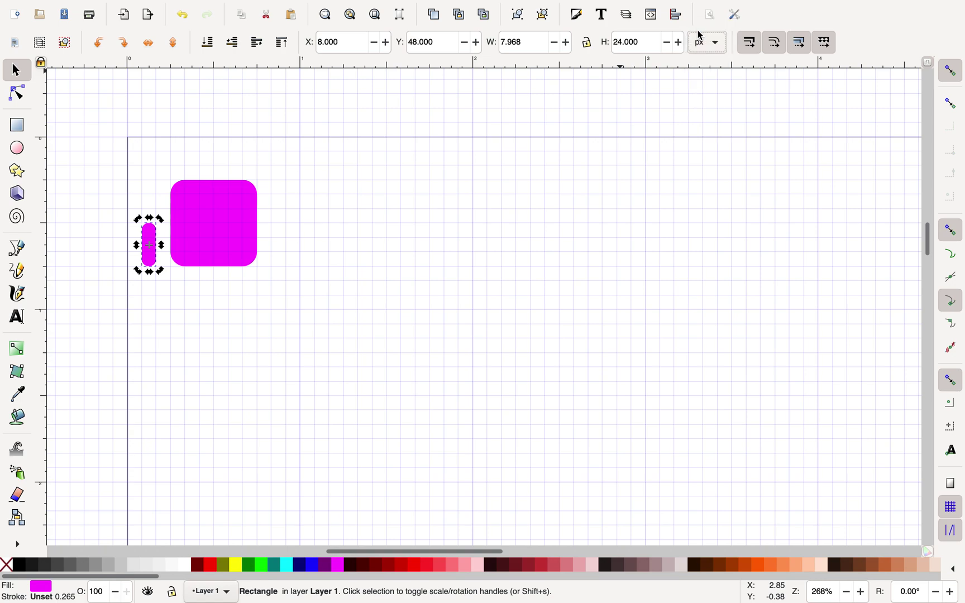
triple_click(514, 43)
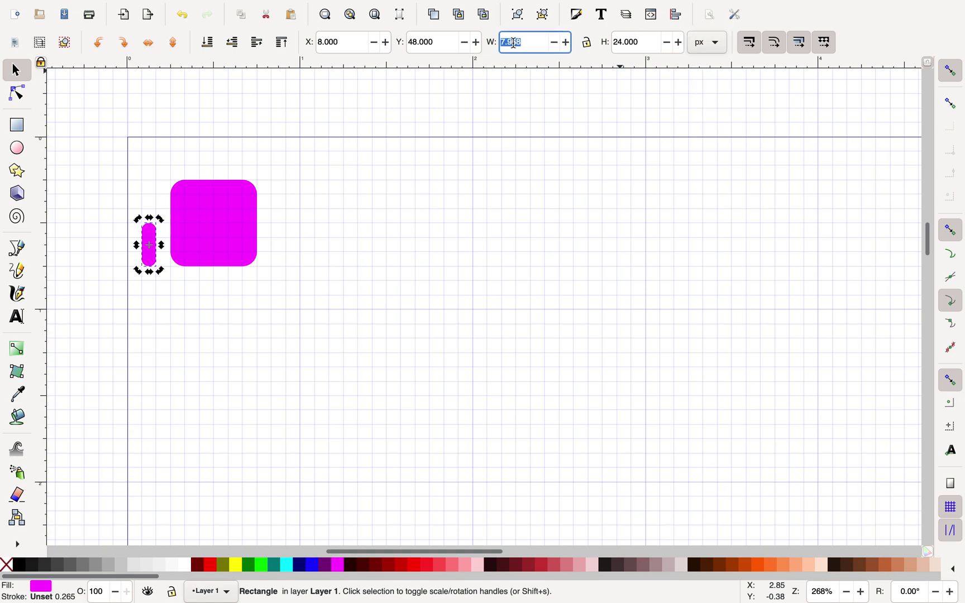
text(12)
key(Return)
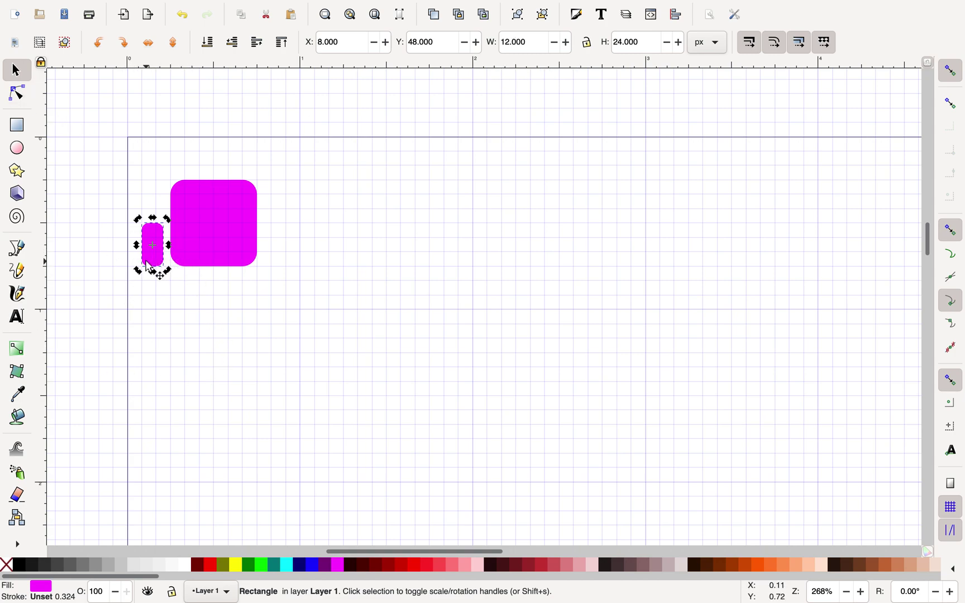
drag(148, 266, 200, 299)
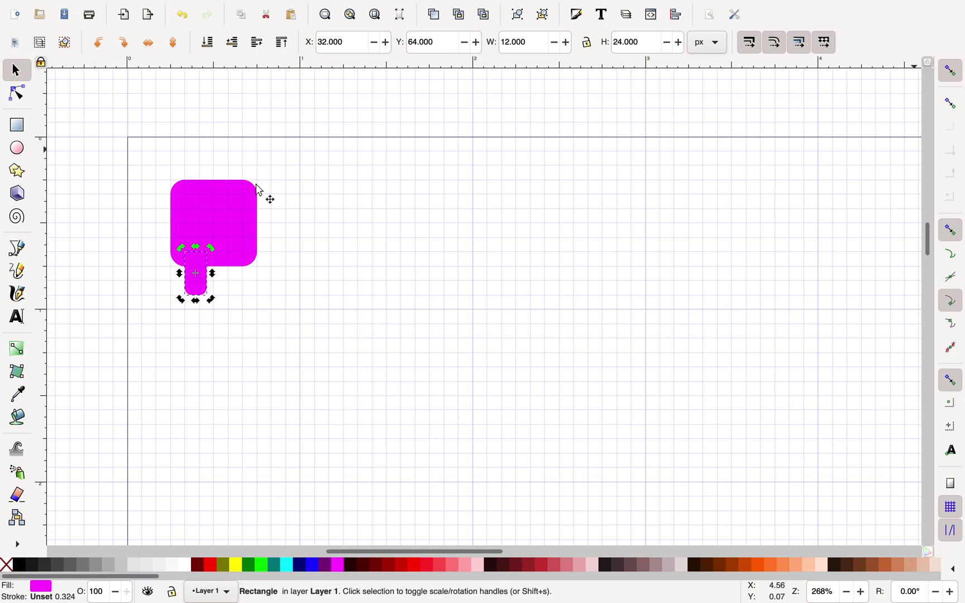
Step: Nudge the leg up and narrow it to 8 px wide
click(199, 296)
key(Up)
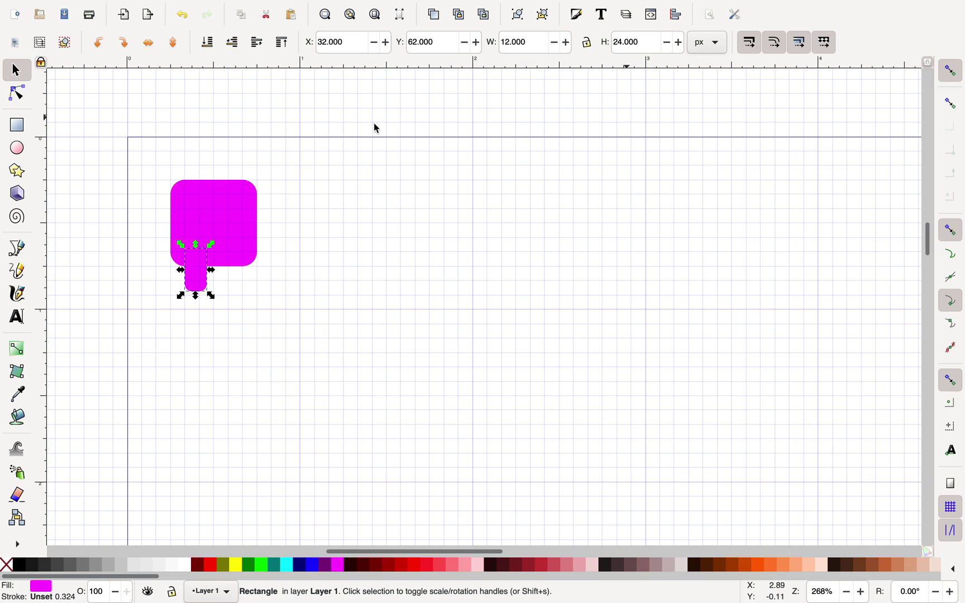
click(507, 44)
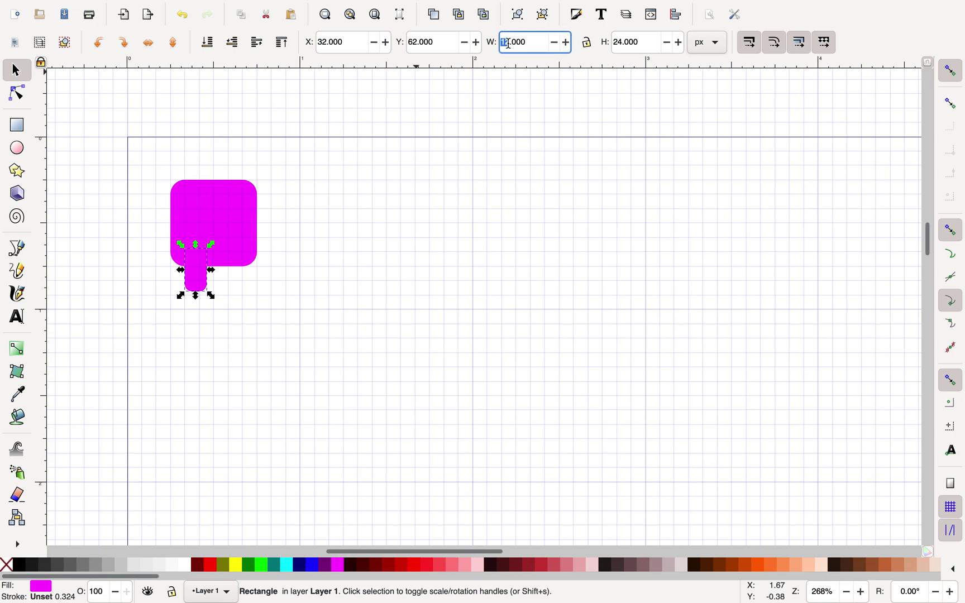
text(8)
key(Return)
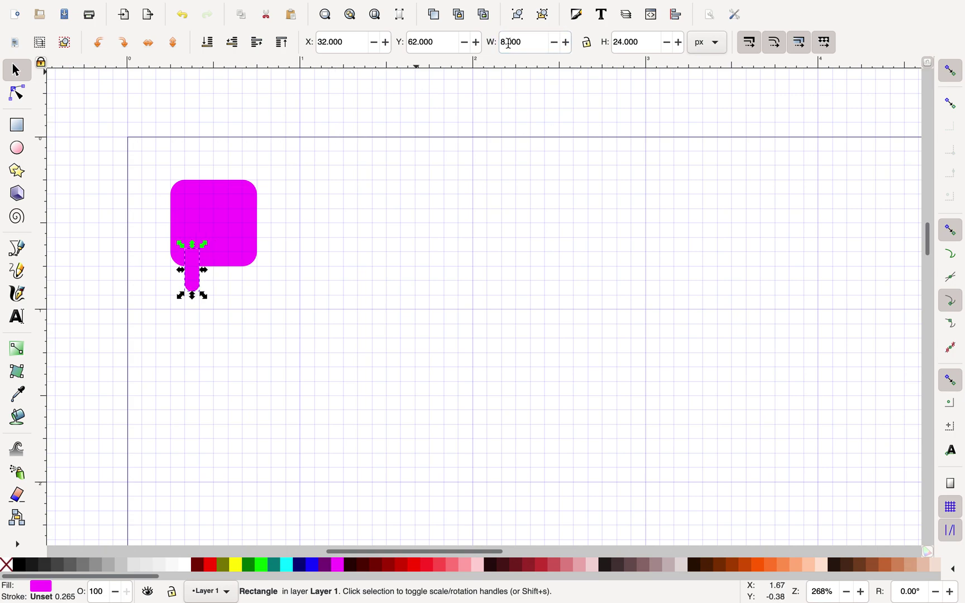
Step: Shift the copied leg right to X 56 and nudge the left leg down
click(197, 282)
drag(186, 285, 193, 285)
key(Right)
key(Right)
key(Right)
key(Right)
key(Right)
key(Right)
key(Right)
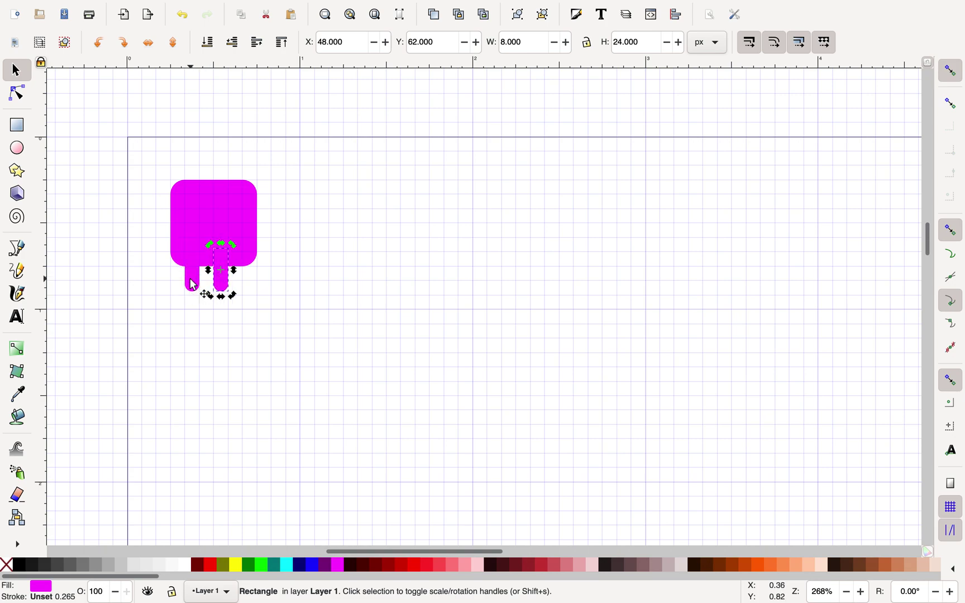
key(Right)
key(Right)
key(Right)
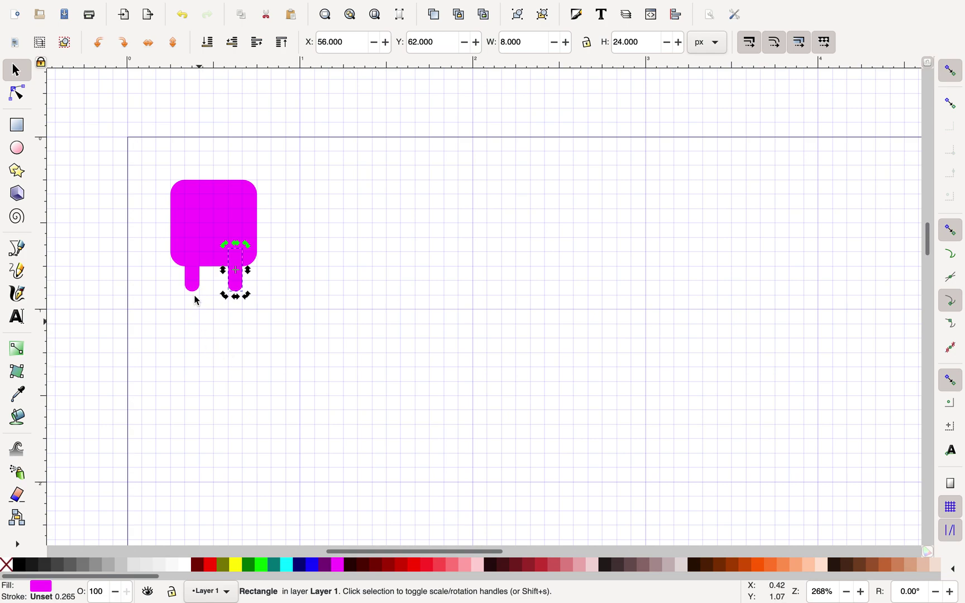
click(196, 286)
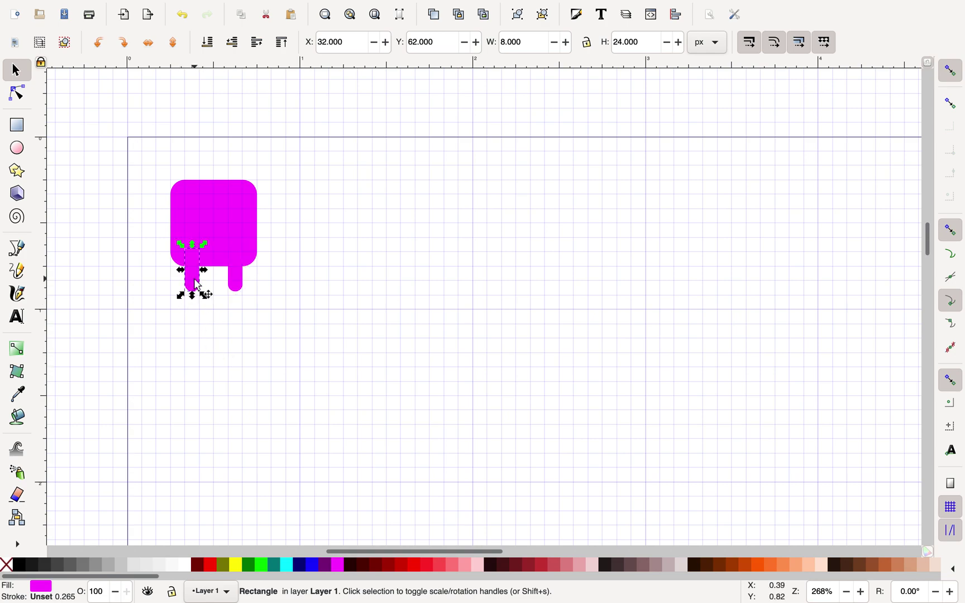
key(Down)
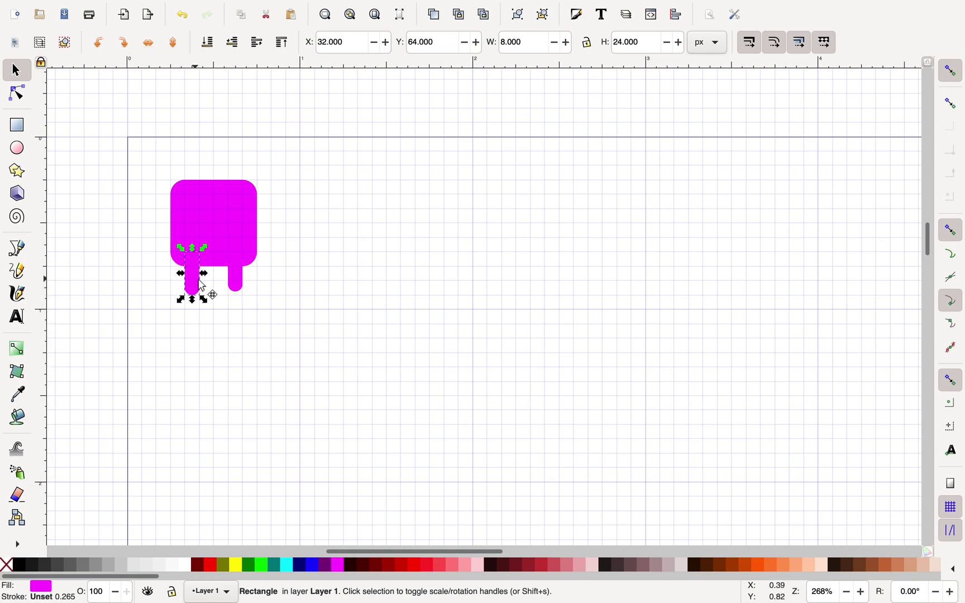
Step: Reposition the left leg and snap it onto the grid at X 36
drag(201, 285, 209, 285)
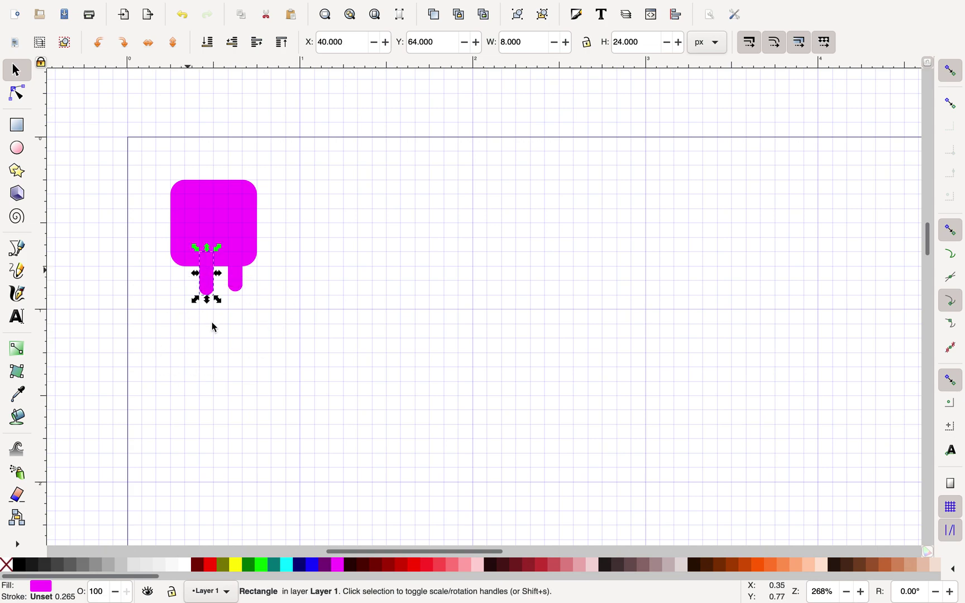
key(shift)
drag(201, 297, 188, 291)
scroll(189, 291, up, 3)
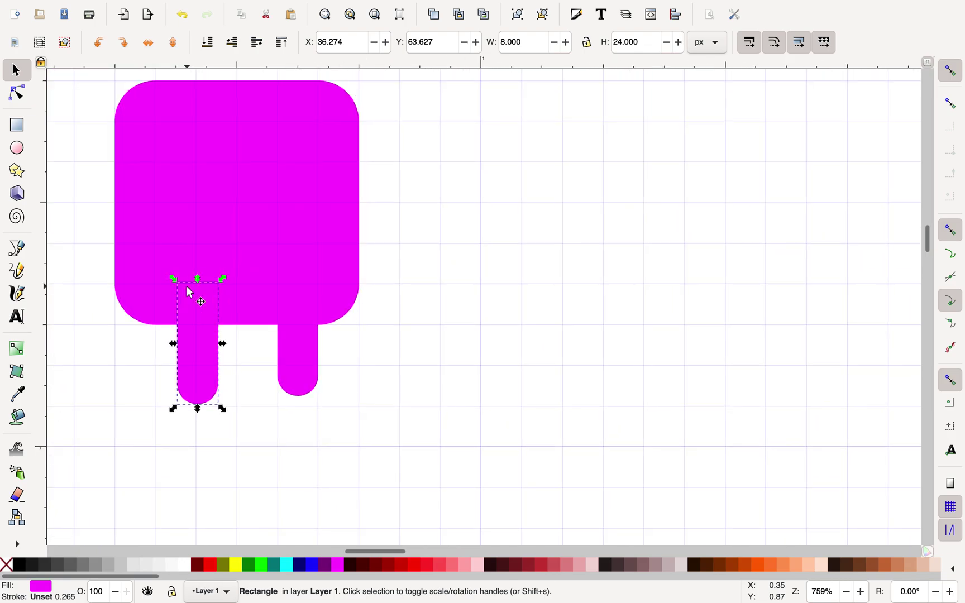
key(plus)
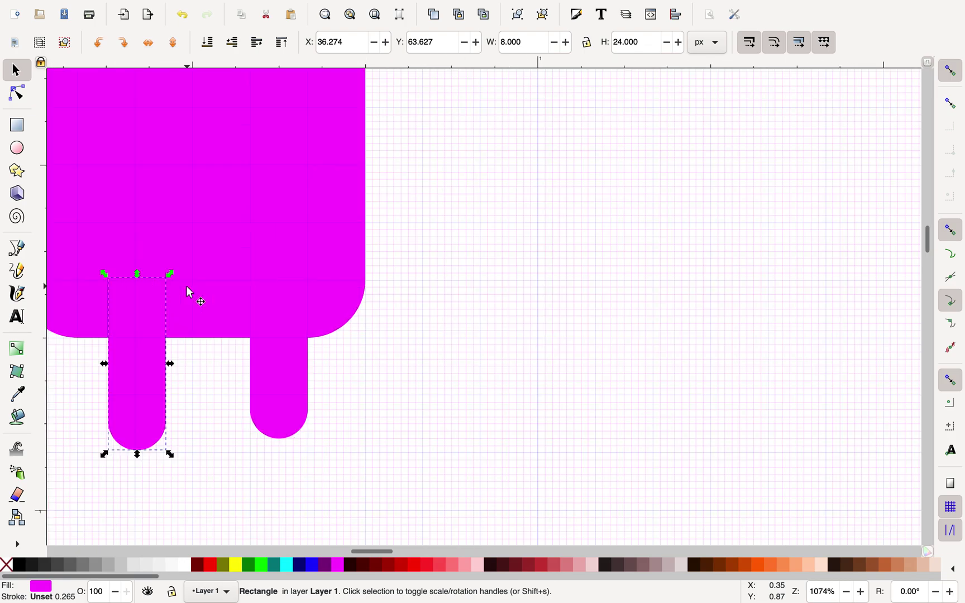
scroll(187, 291, left, 4)
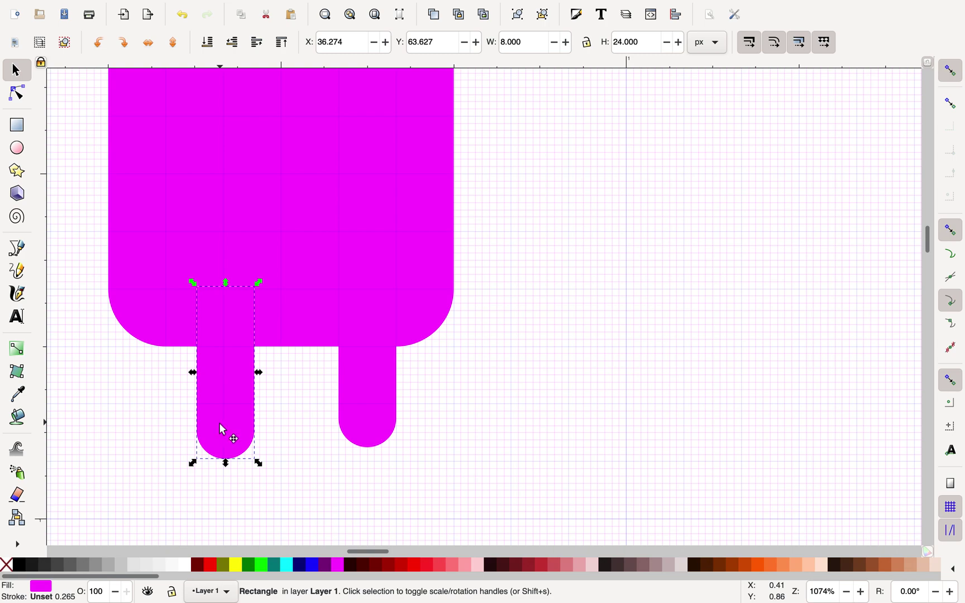
mouse_move(222, 429)
mouse_down()
mouse_move(213, 431)
mouse_move(220, 436)
mouse_up()
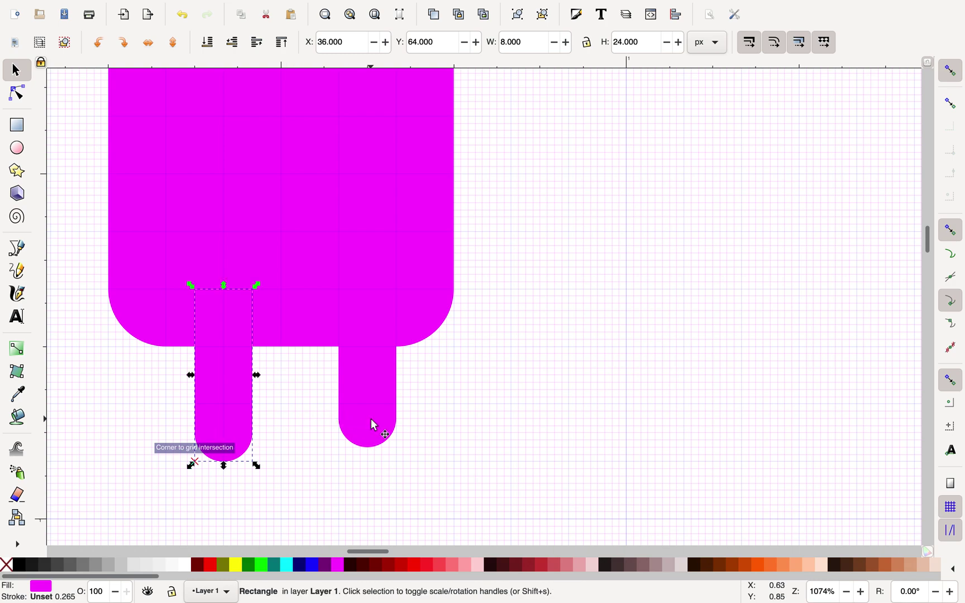
Step: Snap the second leg beside the first at X 52, Y 64
drag(375, 428, 341, 441)
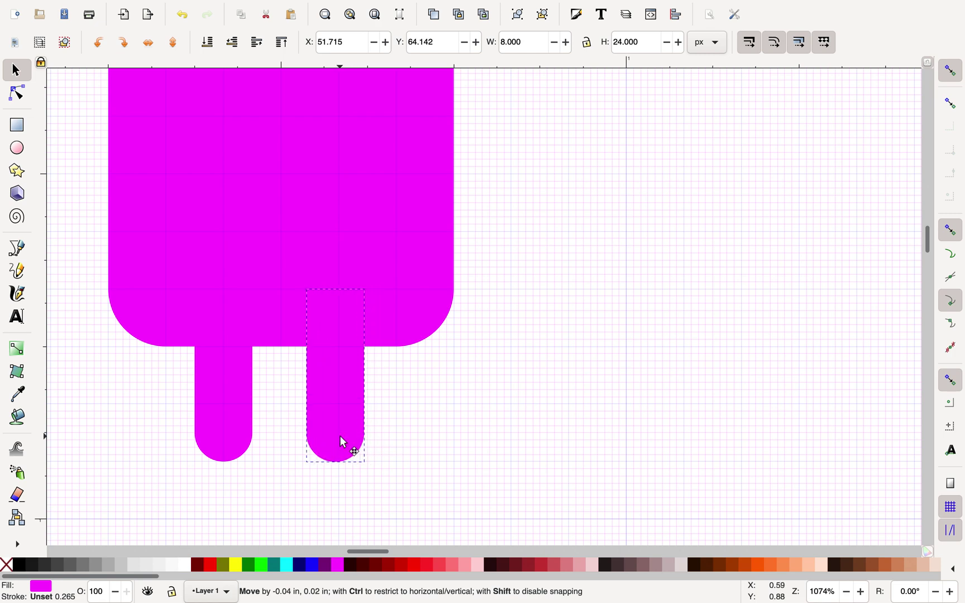
drag(343, 441, 342, 441)
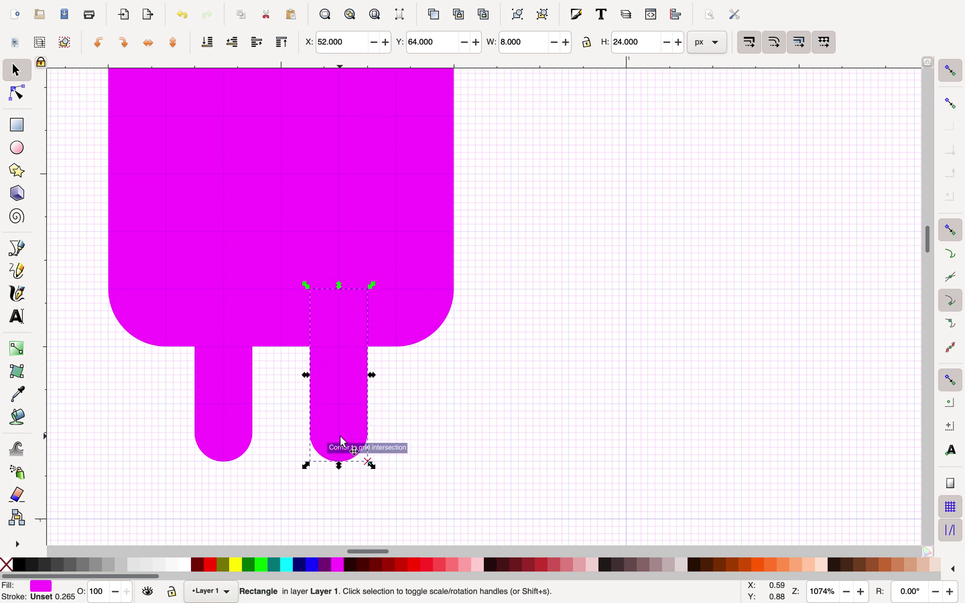
scroll(462, 231, down, 3)
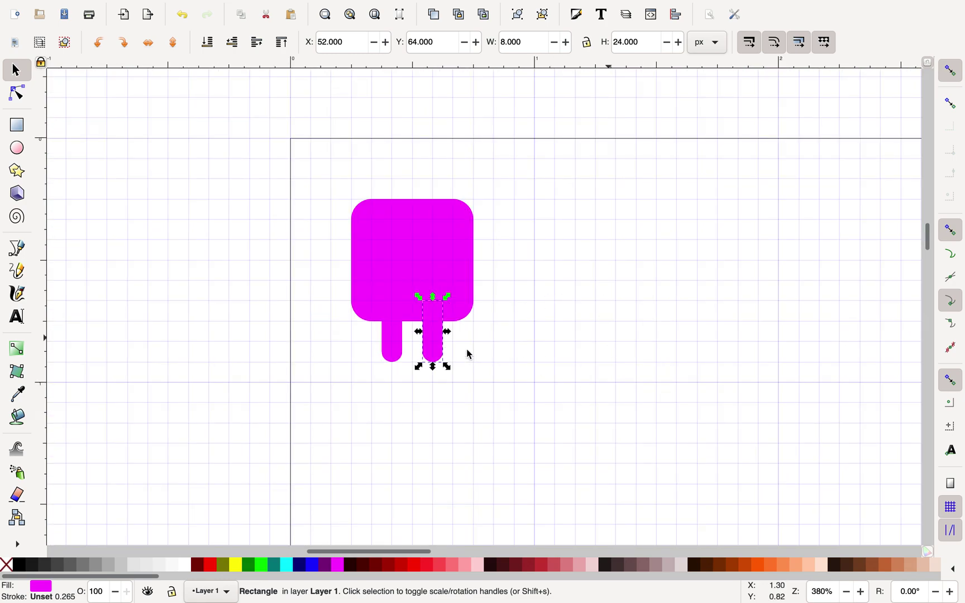
Step: Draw a white 24 × 24 px eye circle on the upper body at X 32, Y 32
click(389, 356)
click(518, 329)
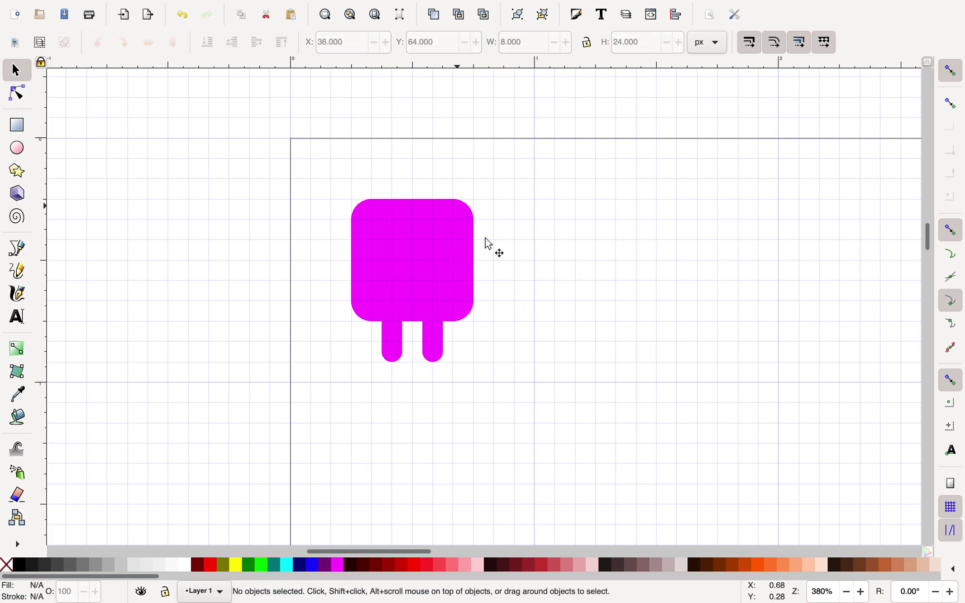
click(18, 149)
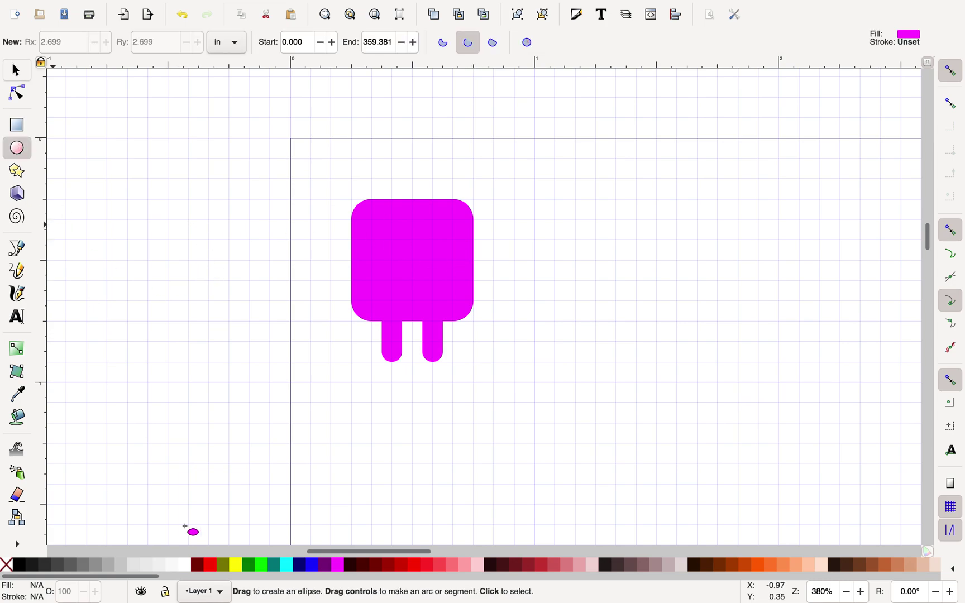
click(185, 565)
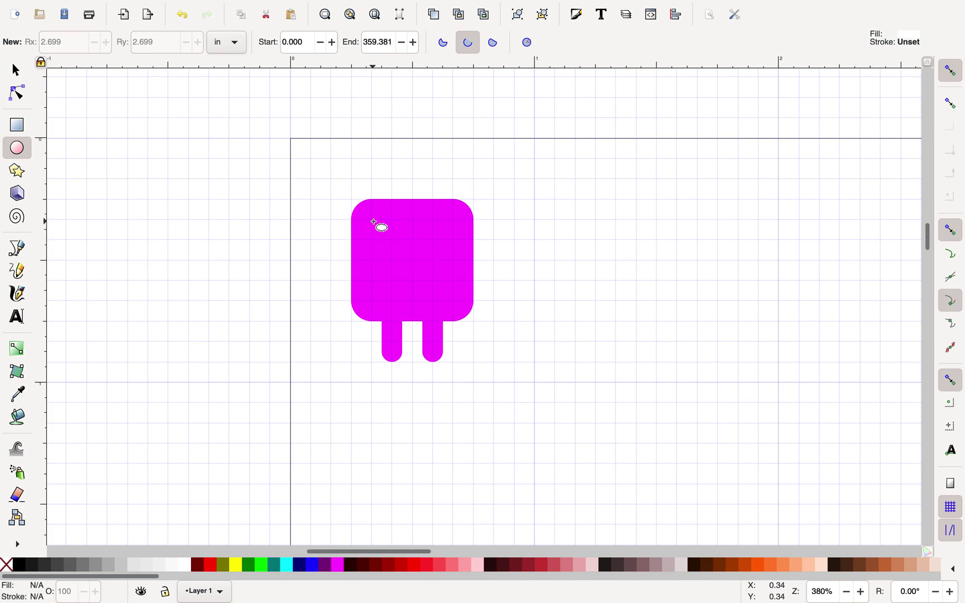
drag(371, 219, 434, 281)
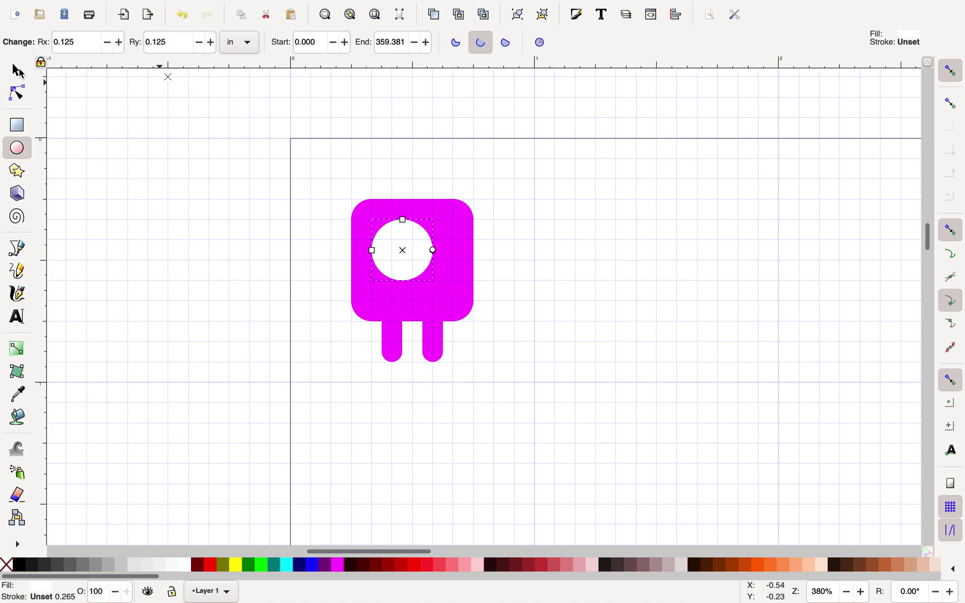
click(18, 71)
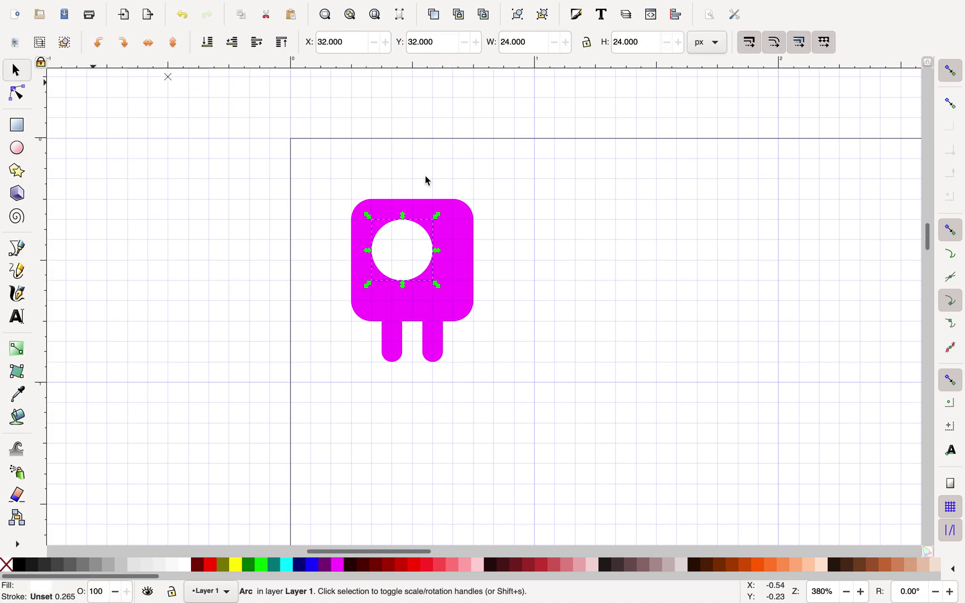
Step: Centre the white eye on the body both ways with Align and Distribute, landing at X 36, Y 36
shift+click(468, 306)
mouse_move(461, 4)
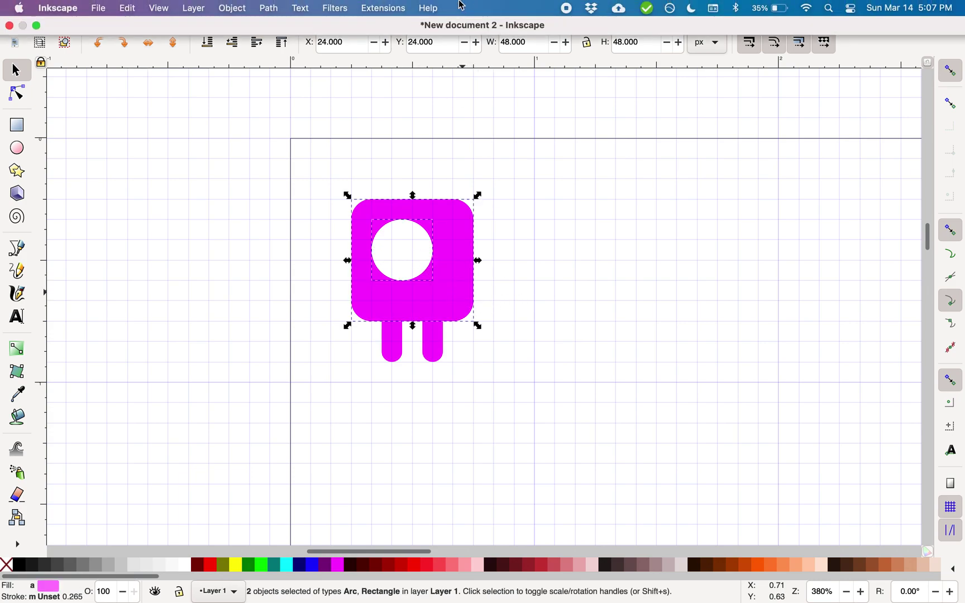
click(230, 8)
mouse_move(195, 12)
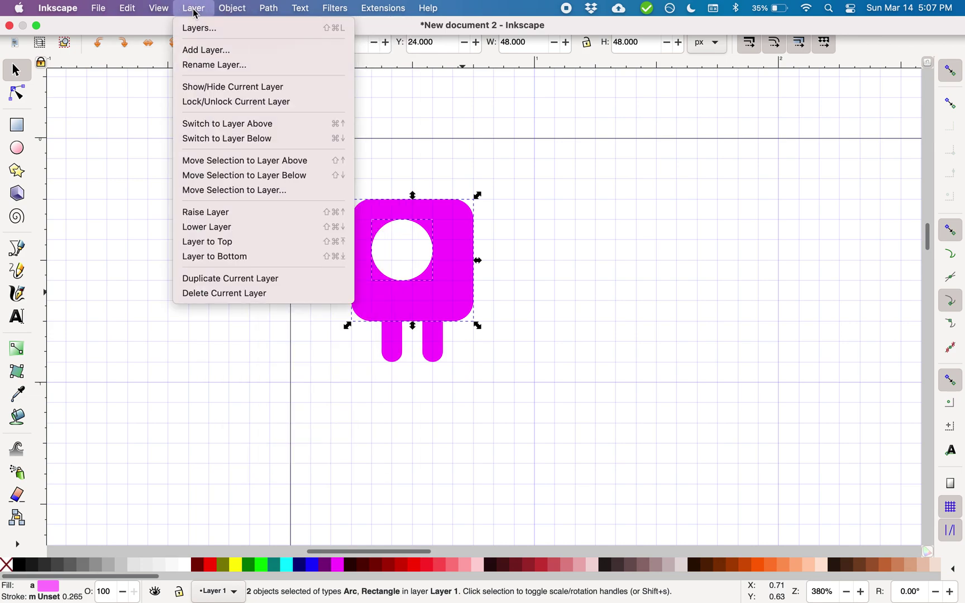
mouse_move(243, 8)
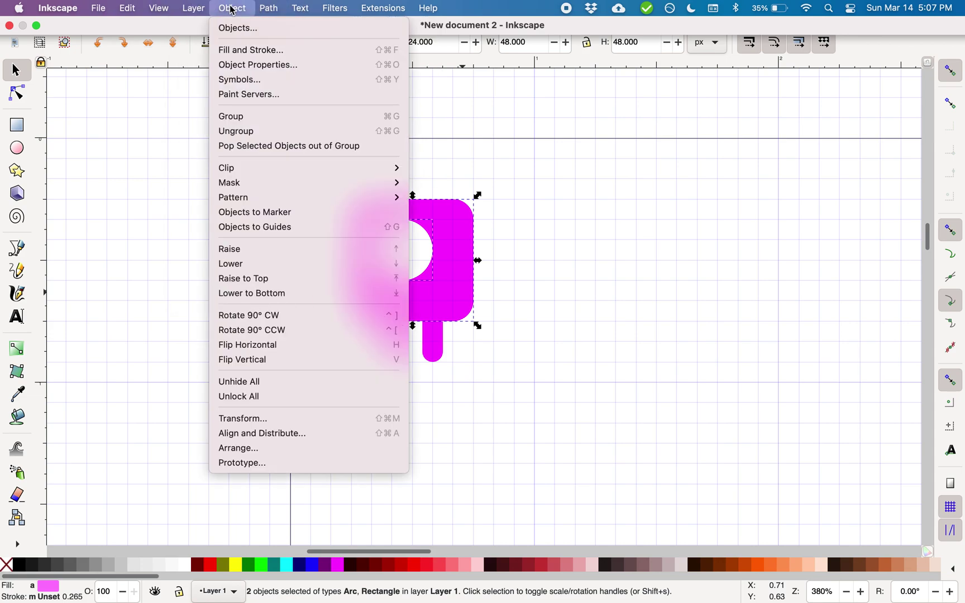
click(221, 433)
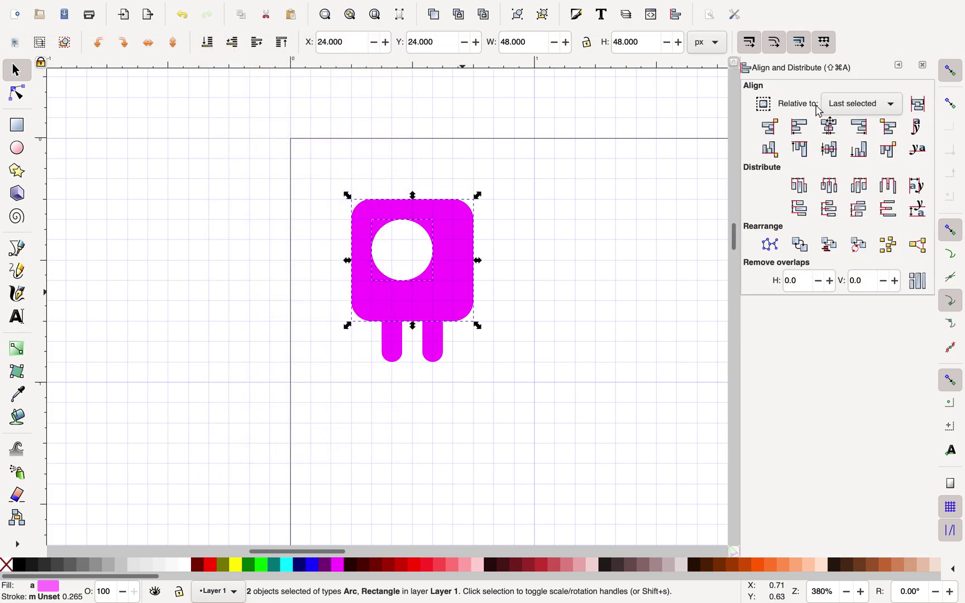
click(831, 134)
click(831, 153)
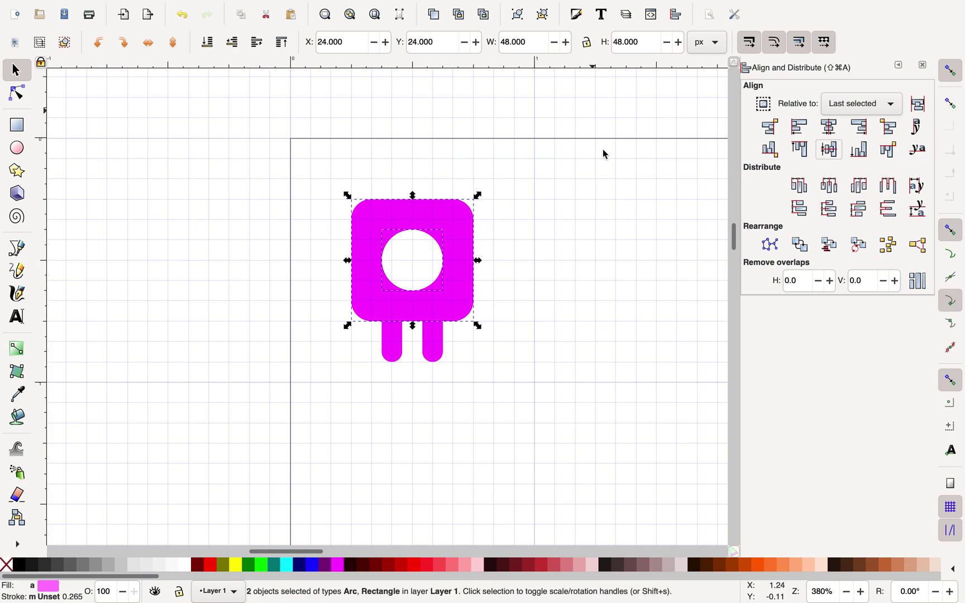
click(564, 112)
click(418, 264)
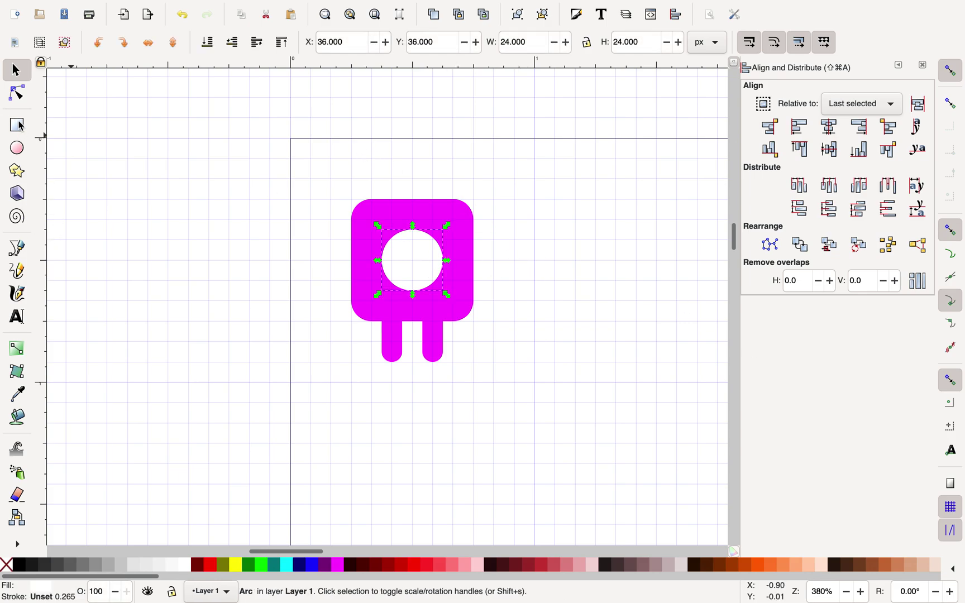
Step: Draw a 16 × 16 px black pupil and move it into the eye, undoing a stray body move
click(17, 148)
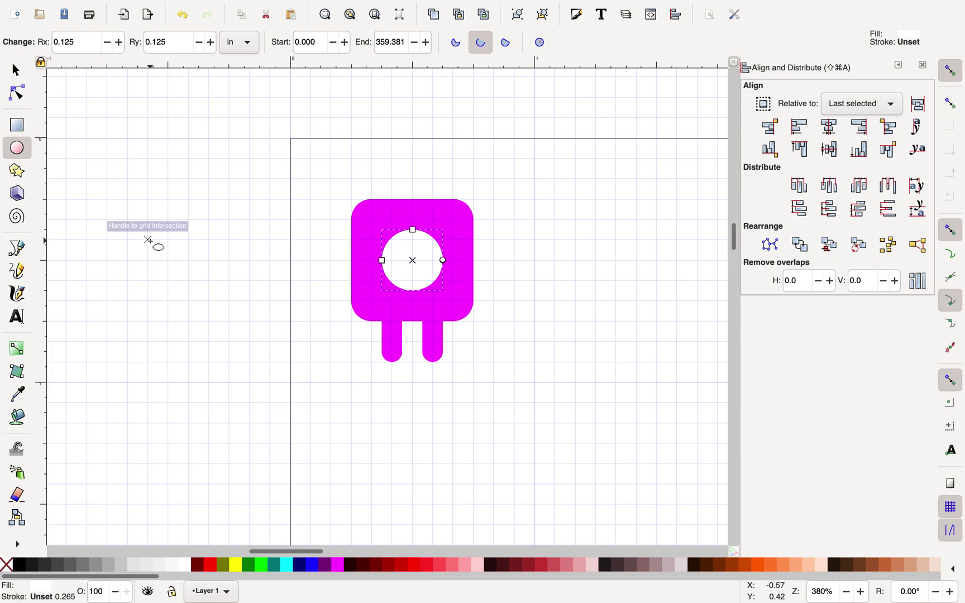
drag(148, 240, 188, 281)
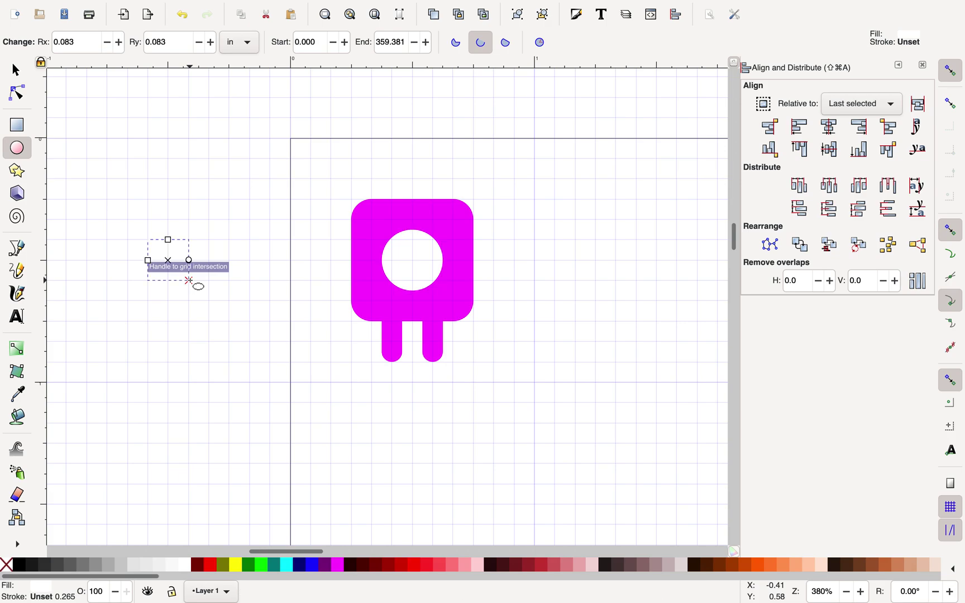
click(18, 565)
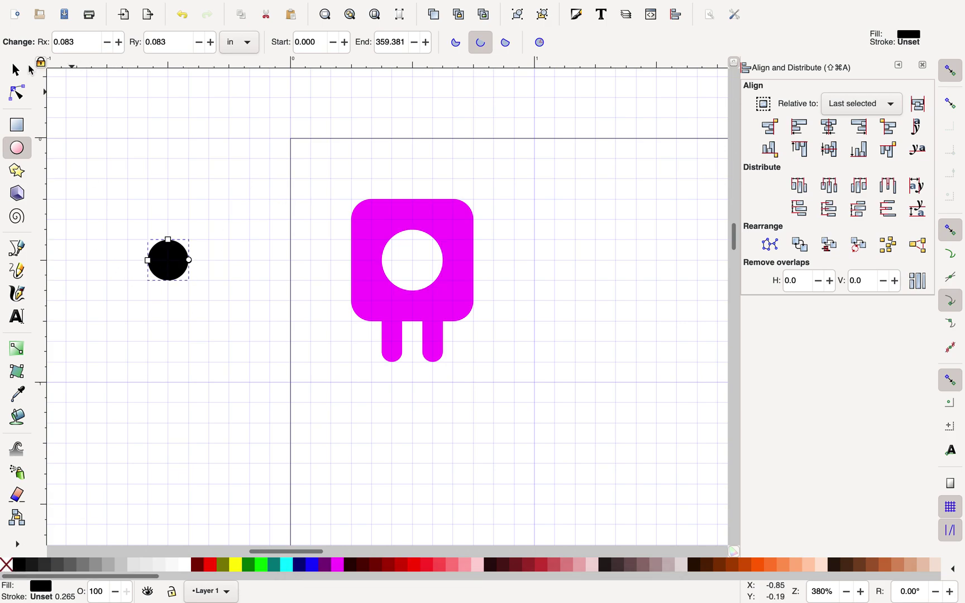
click(17, 69)
drag(454, 278, 418, 276)
key(super+alt+t)
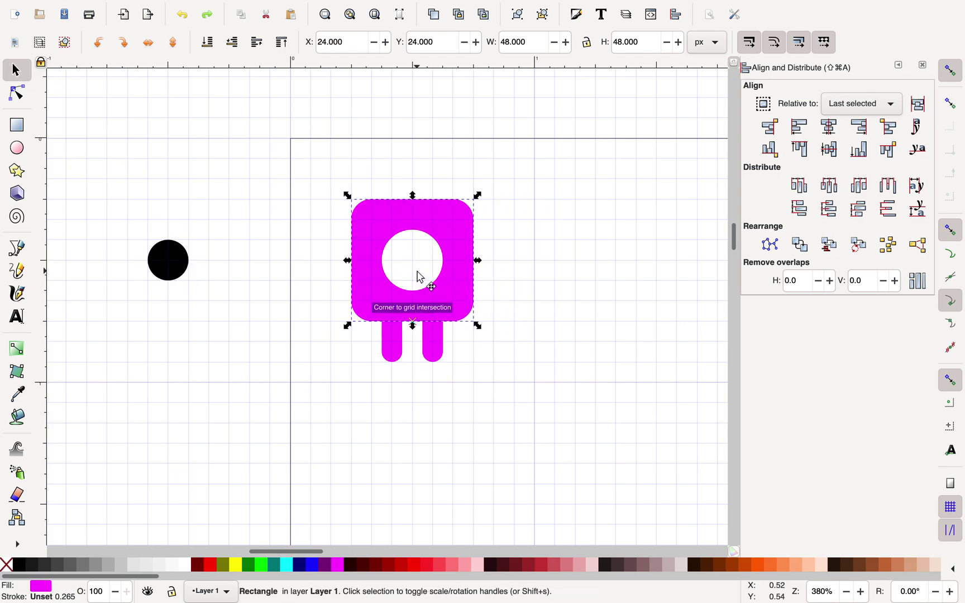
click(167, 270)
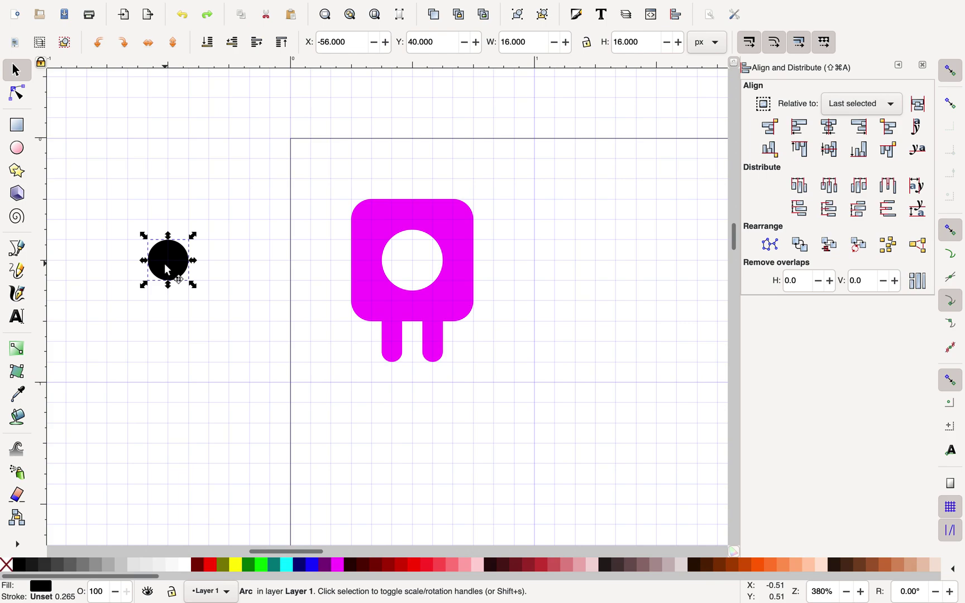
drag(167, 270, 426, 276)
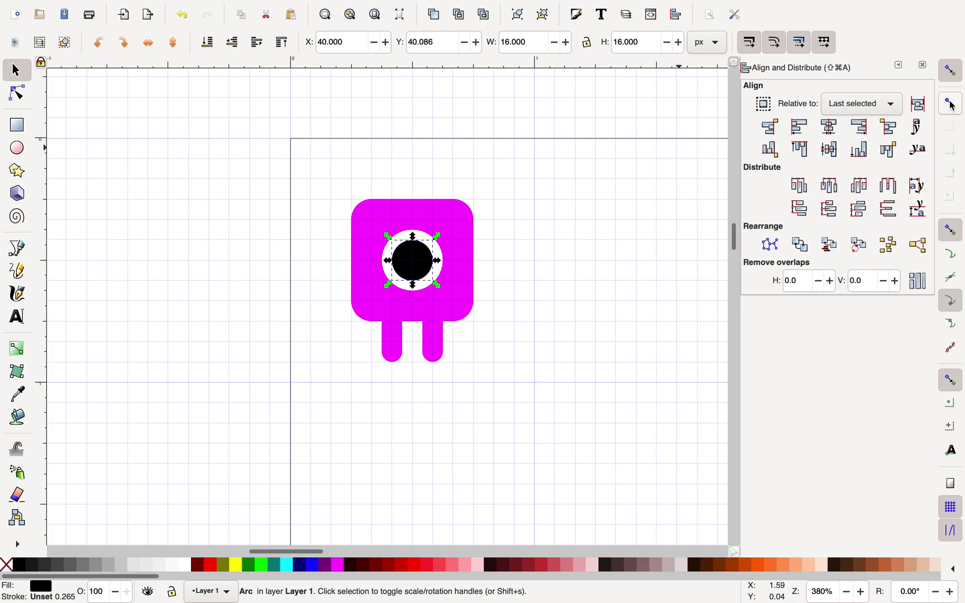
Step: Toggle a snap setting and lower the pupil to X 0.417 in, Y 0.459 in
click(951, 104)
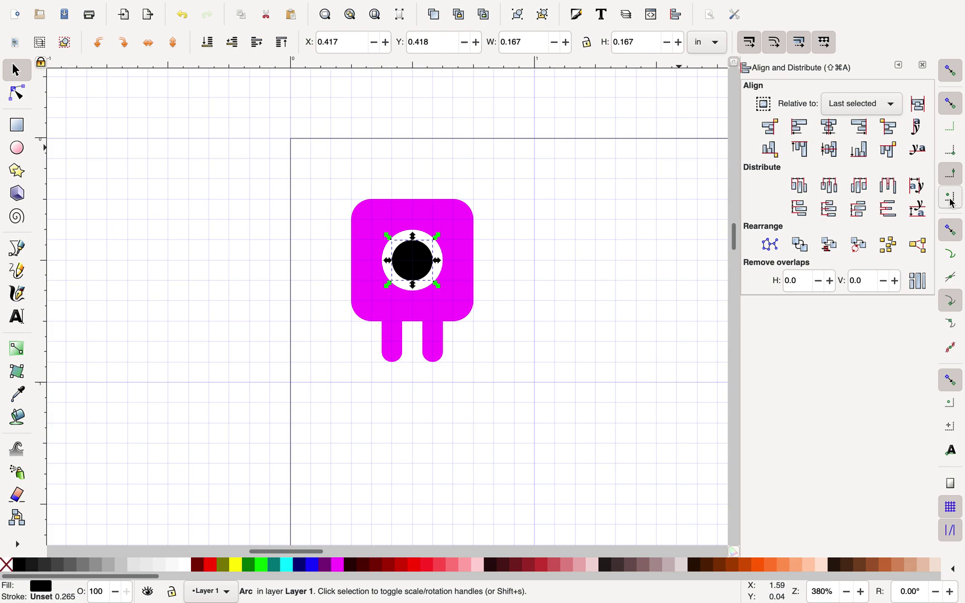
drag(411, 260, 414, 283)
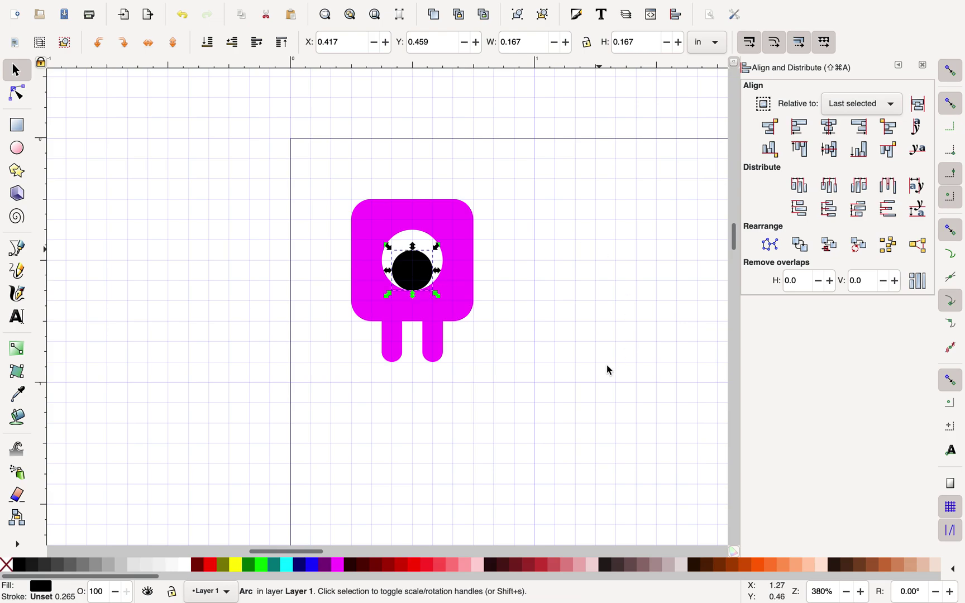
click(607, 370)
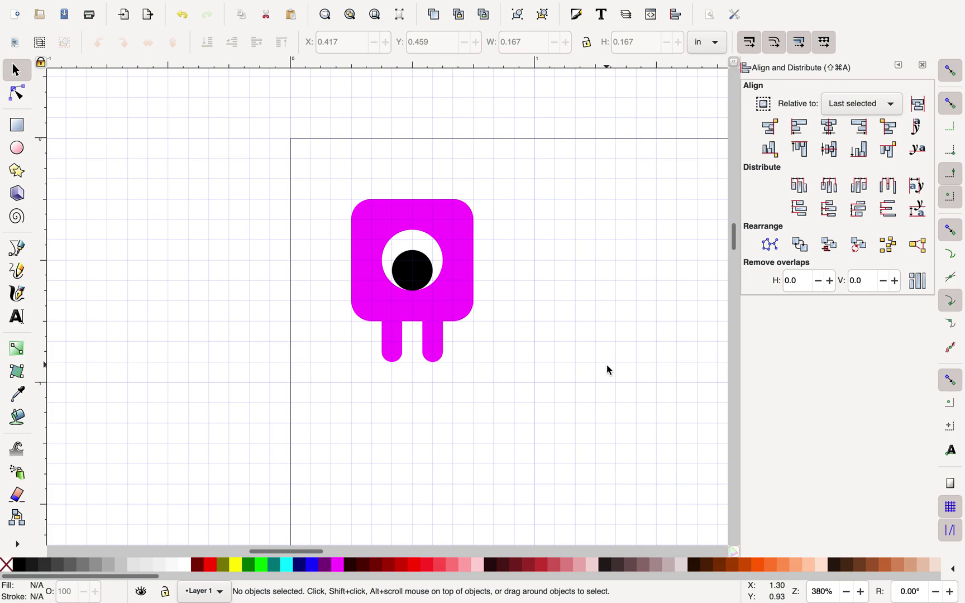
Step: Select the body, both legs, eye and pupil and group them as one 5-object character
scroll(608, 370, right, 10)
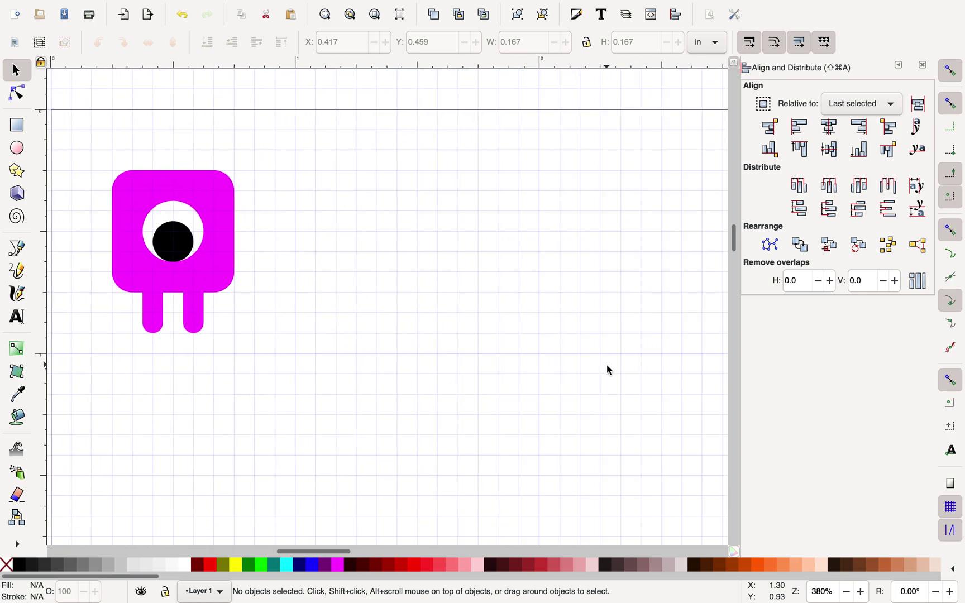
scroll(609, 370, left, 4)
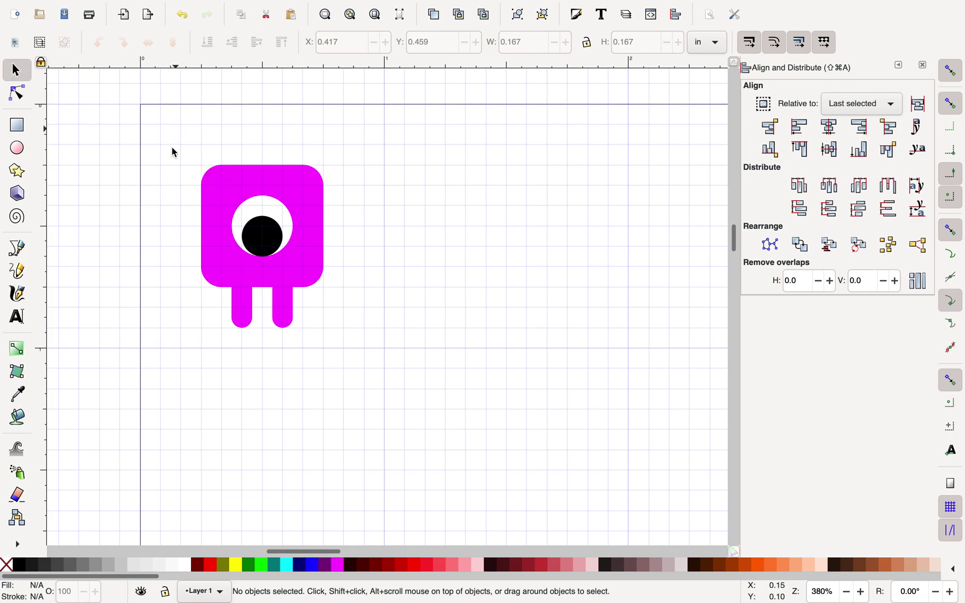
drag(175, 137, 311, 330)
drag(349, 357, 349, 353)
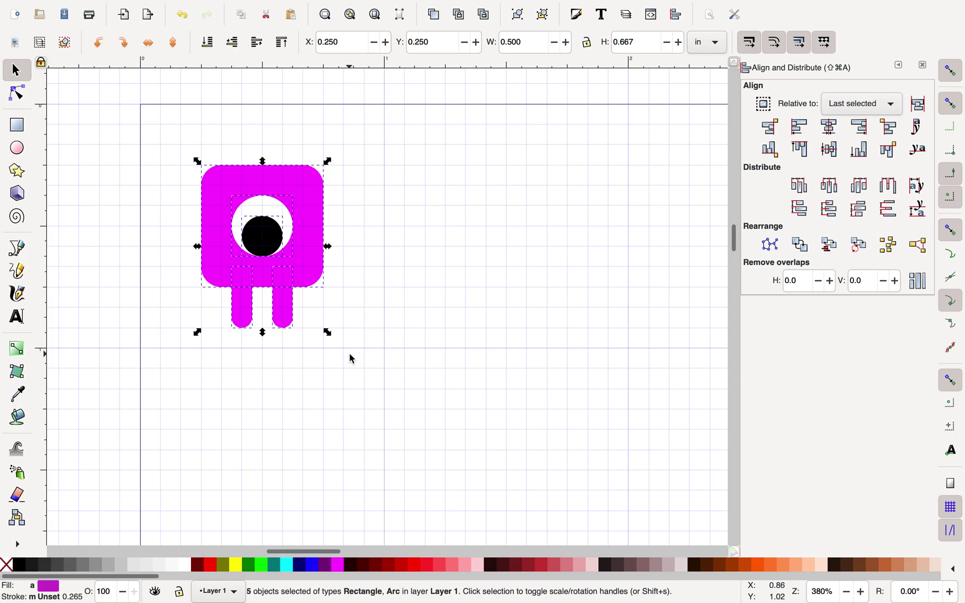
key(alt)
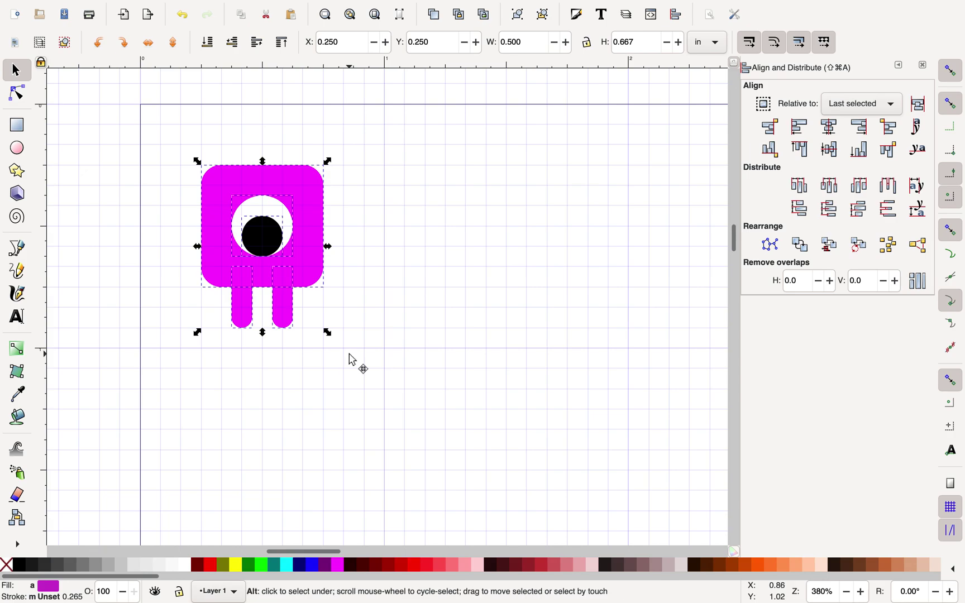
key(super+g)
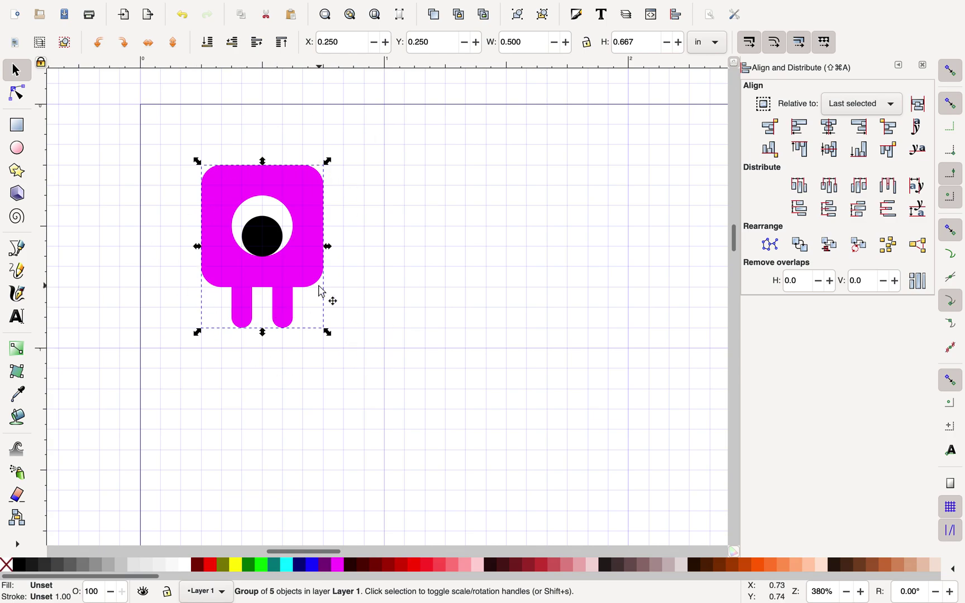
key(alt)
Step: Move the first duplicate monster to X 1.250
click(323, 42)
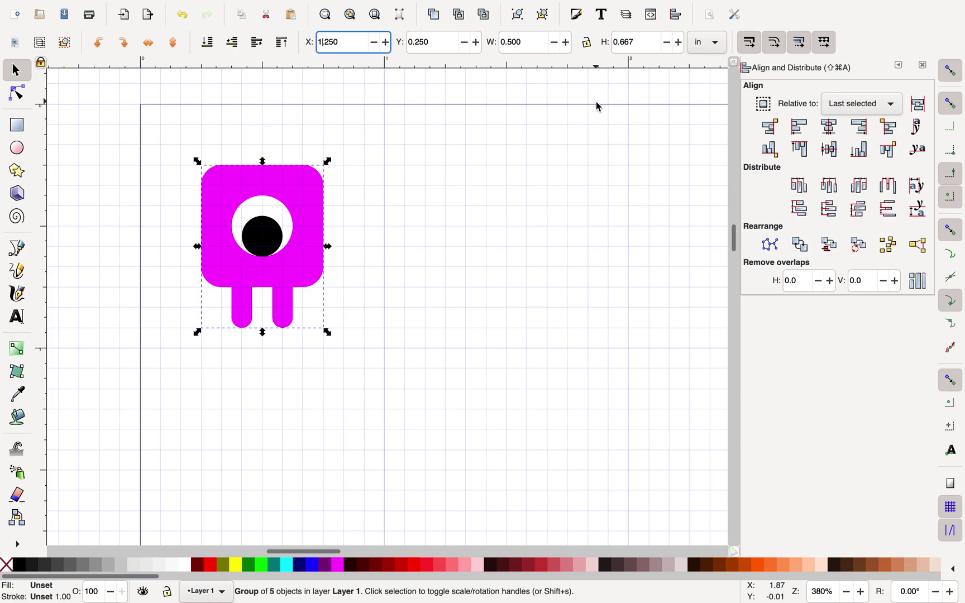
text(1)
key(Return)
scroll(533, 452, right, 3)
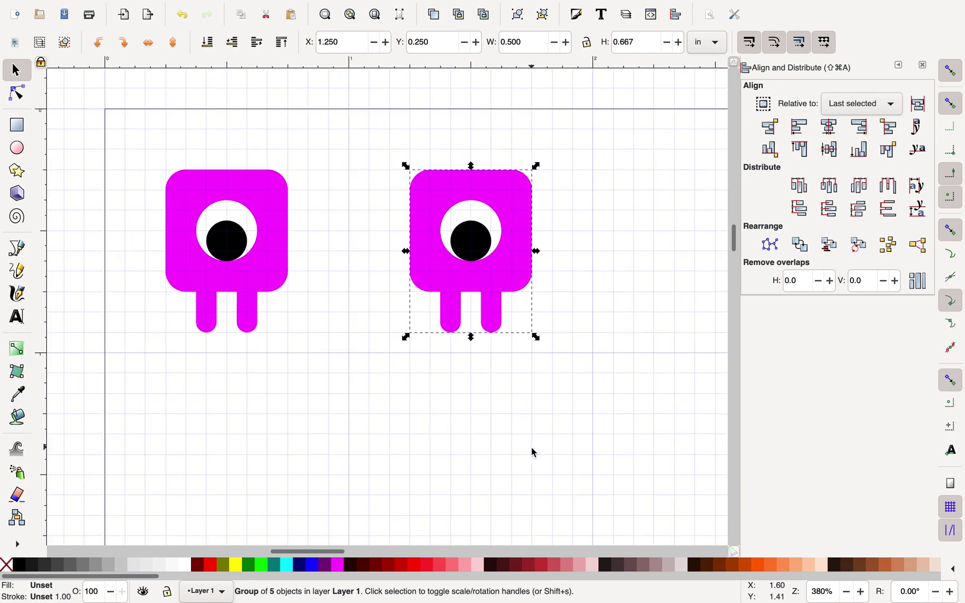
scroll(534, 452, right, 5)
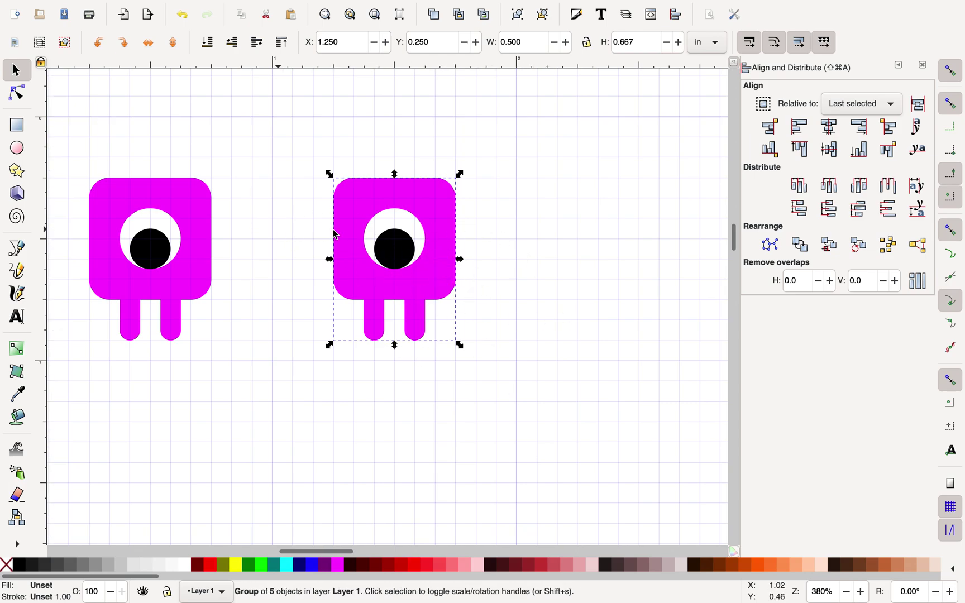
Step: Place the third monster at X 2.250, then select the middle monster
click(319, 42)
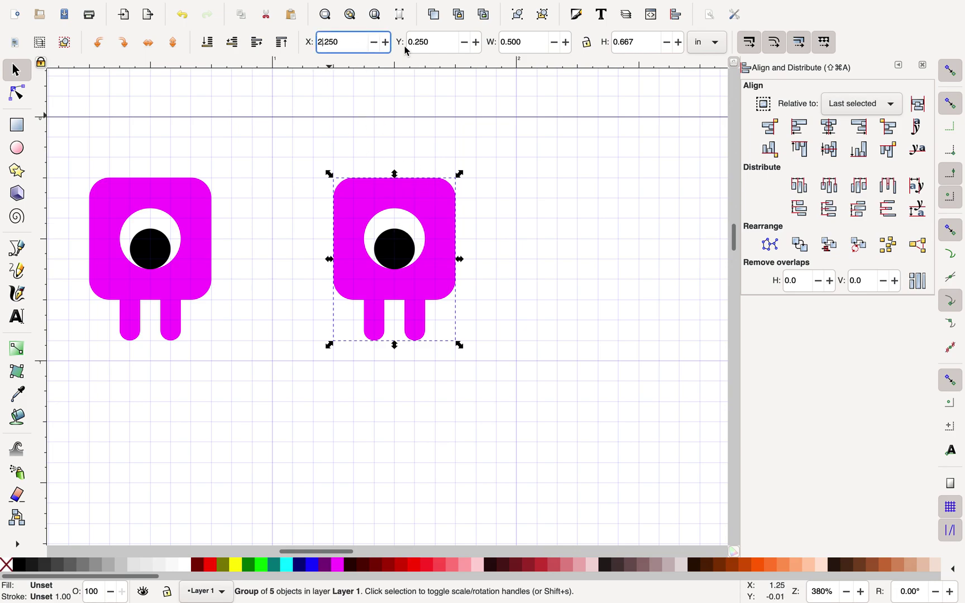
text(2)
key(Return)
scroll(462, 385, right, 3)
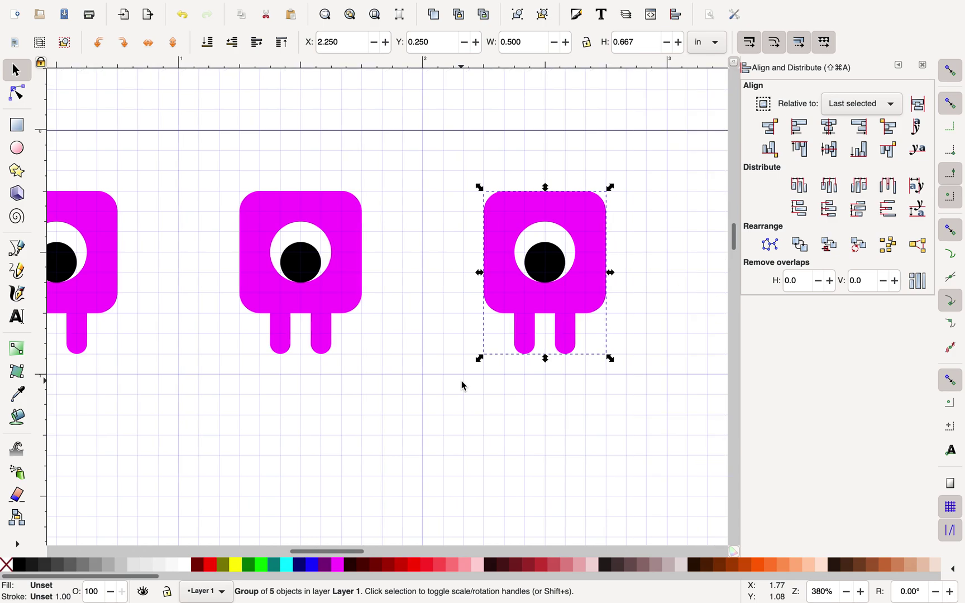
scroll(463, 385, left, 3)
scroll(462, 386, down, 1)
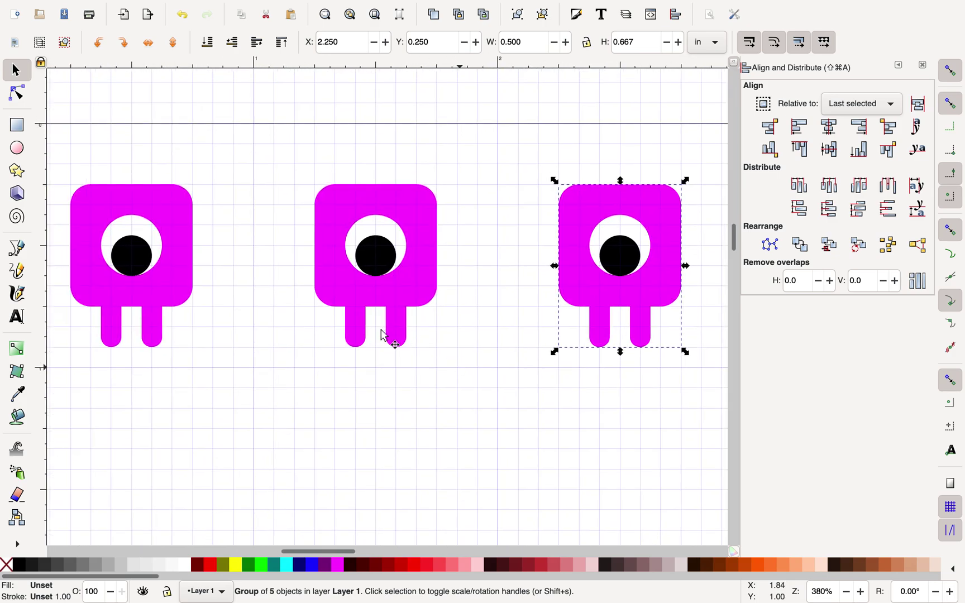
click(365, 343)
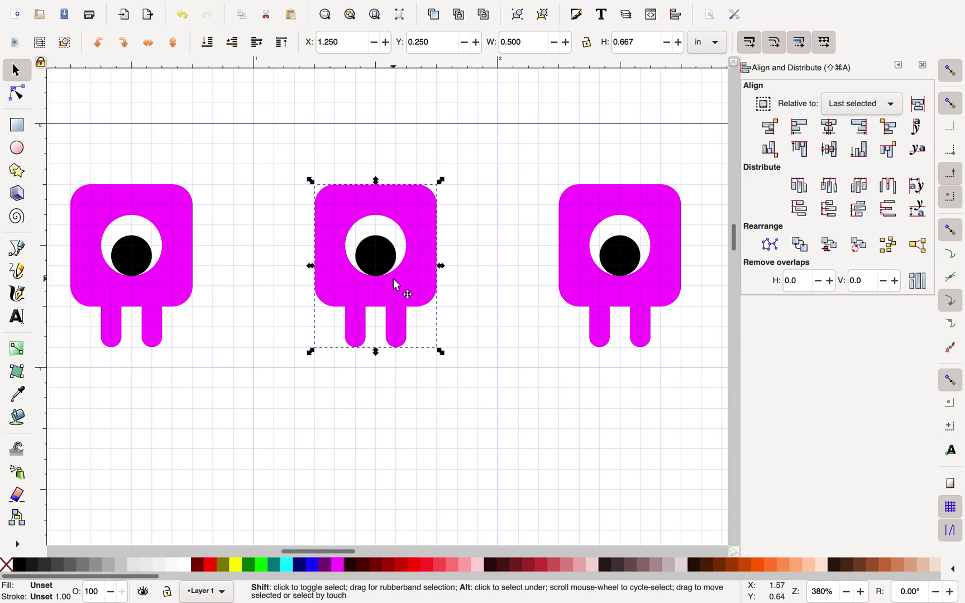
Step: Ungroup the middle and right monsters into their separate parts
key(super+shift+g)
key(super+g)
click(574, 295)
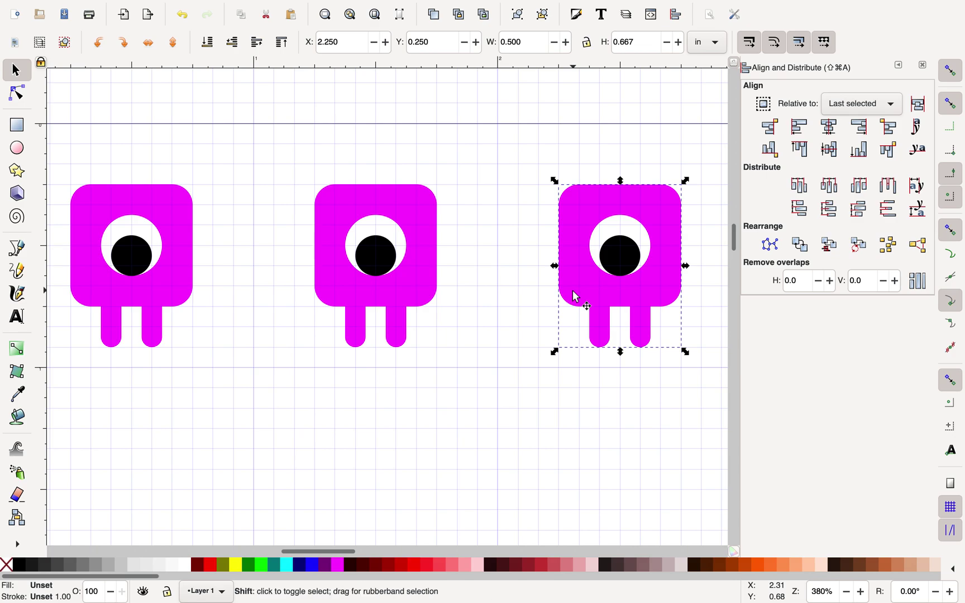
key(super+shift+g)
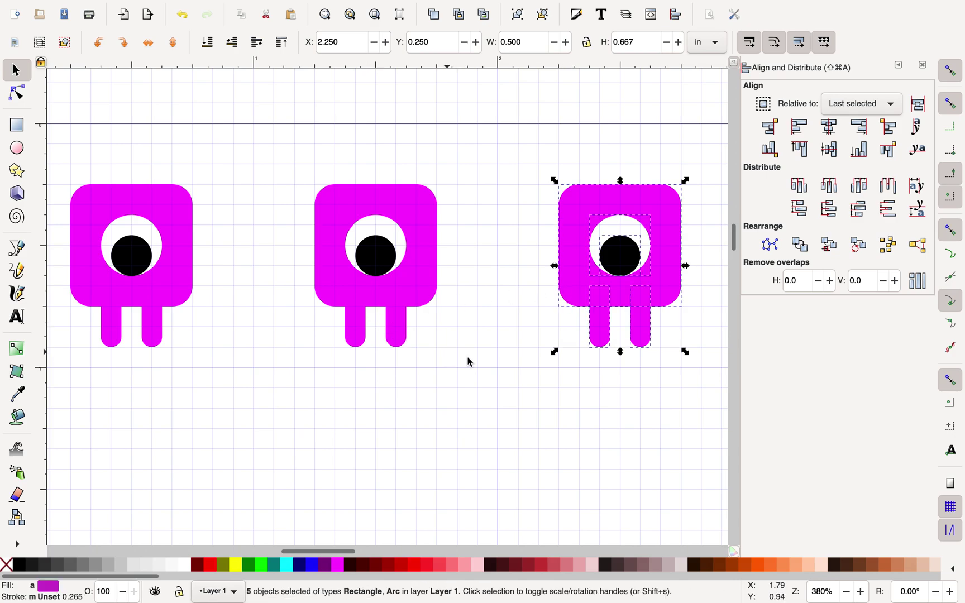
Step: Raise the middle monster's left leg up into its body at Y 0.583
click(362, 343)
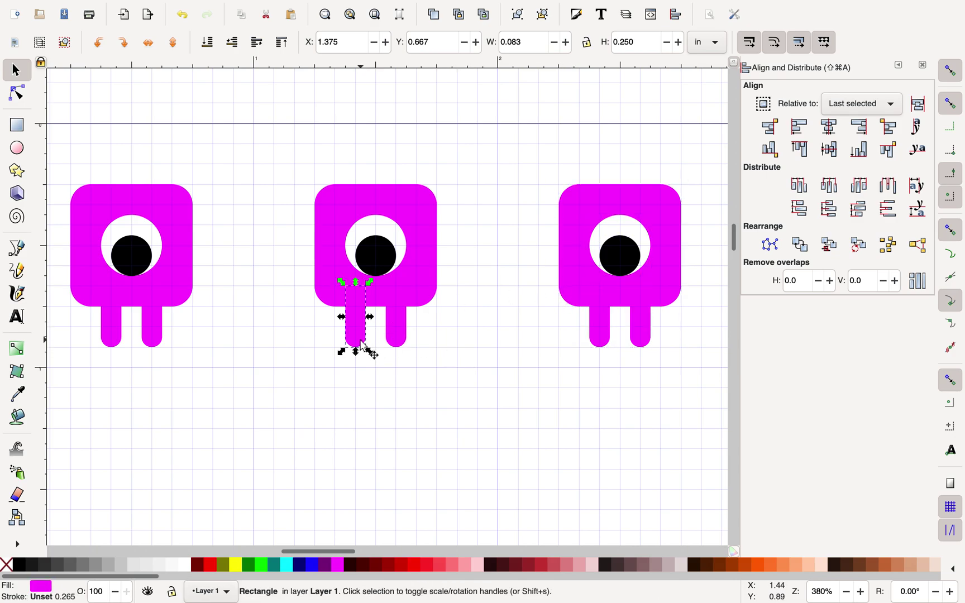
drag(361, 342, 362, 320)
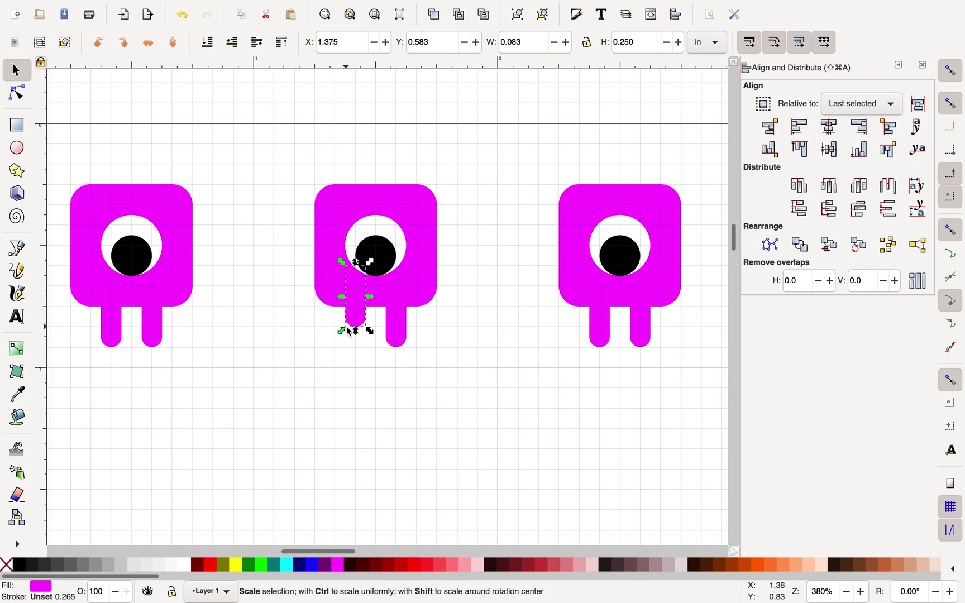
click(483, 377)
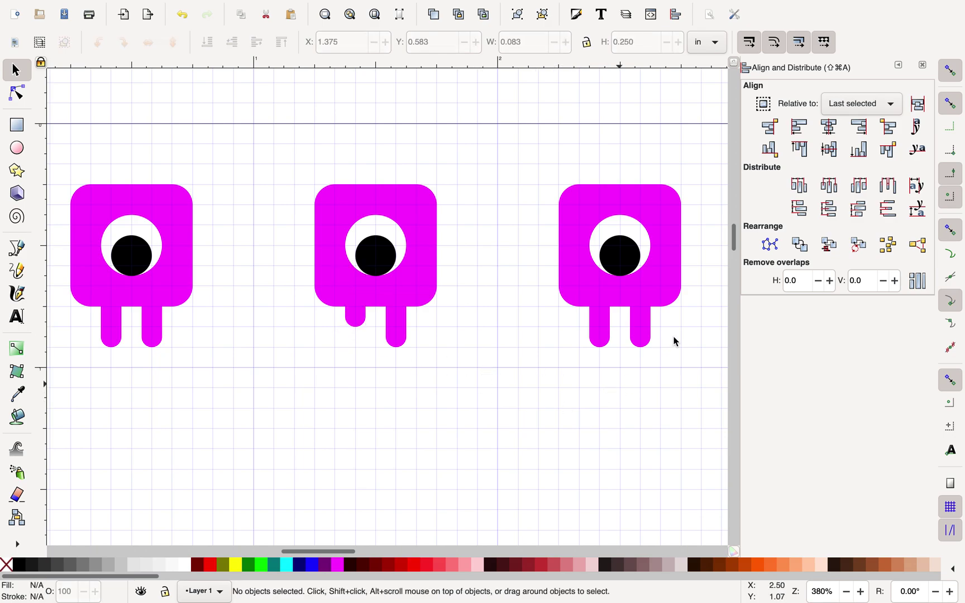
Step: Lift the right monster's right leg into its body, snapped to X 2.542, Y 0.583
click(650, 347)
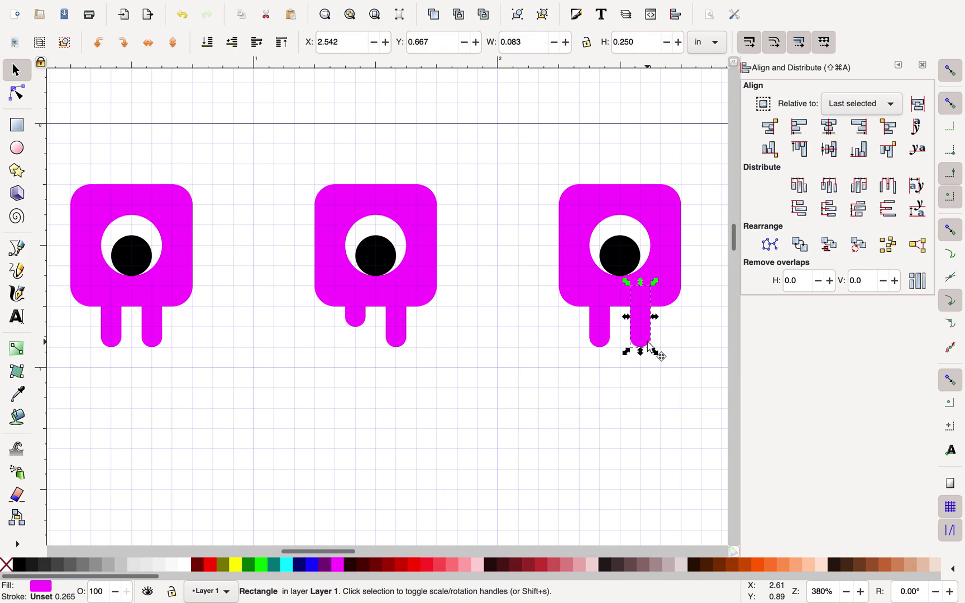
drag(650, 347, 647, 323)
scroll(647, 322, up, 2)
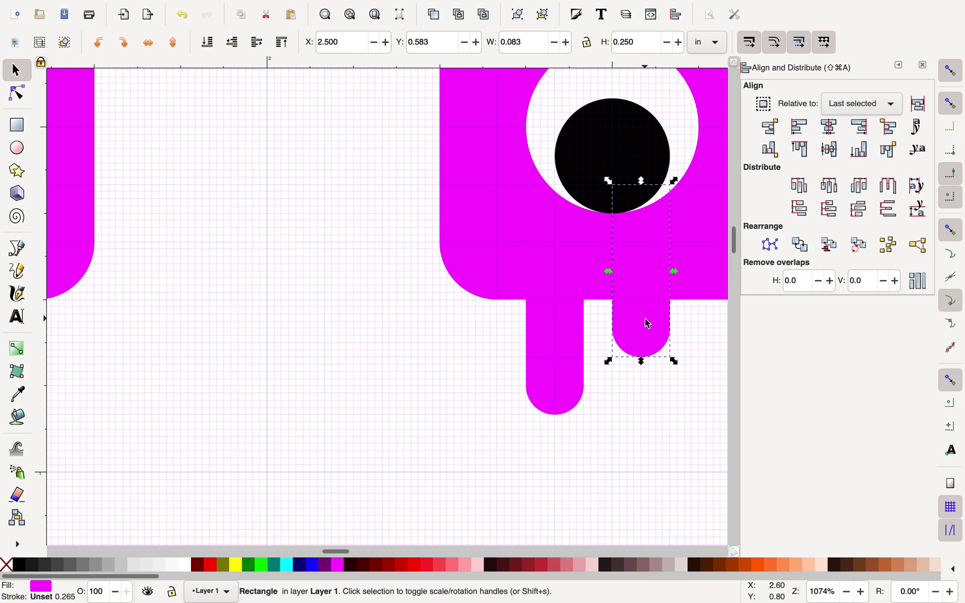
scroll(648, 323, up, 5)
scroll(647, 323, left, 7)
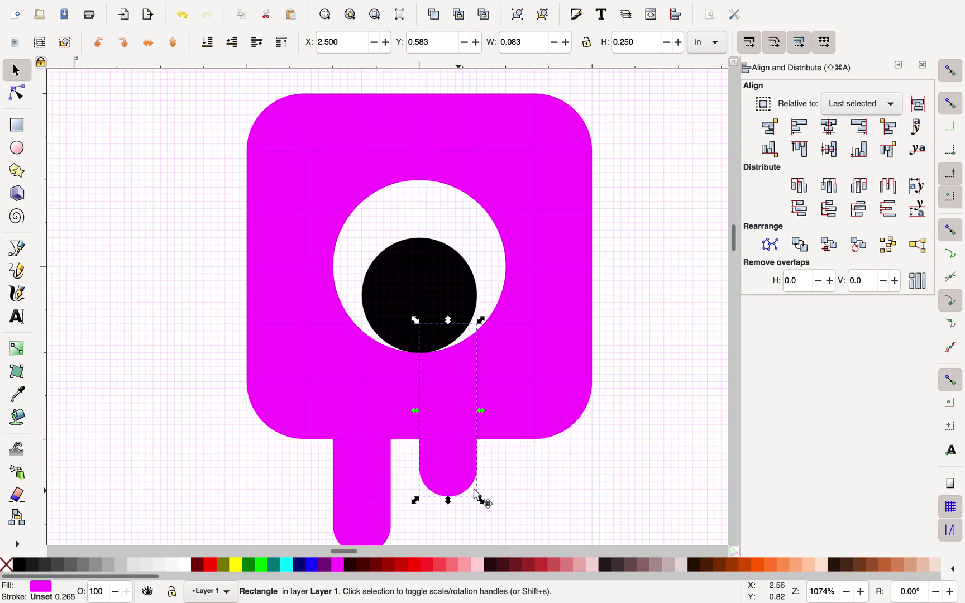
drag(475, 492, 496, 491)
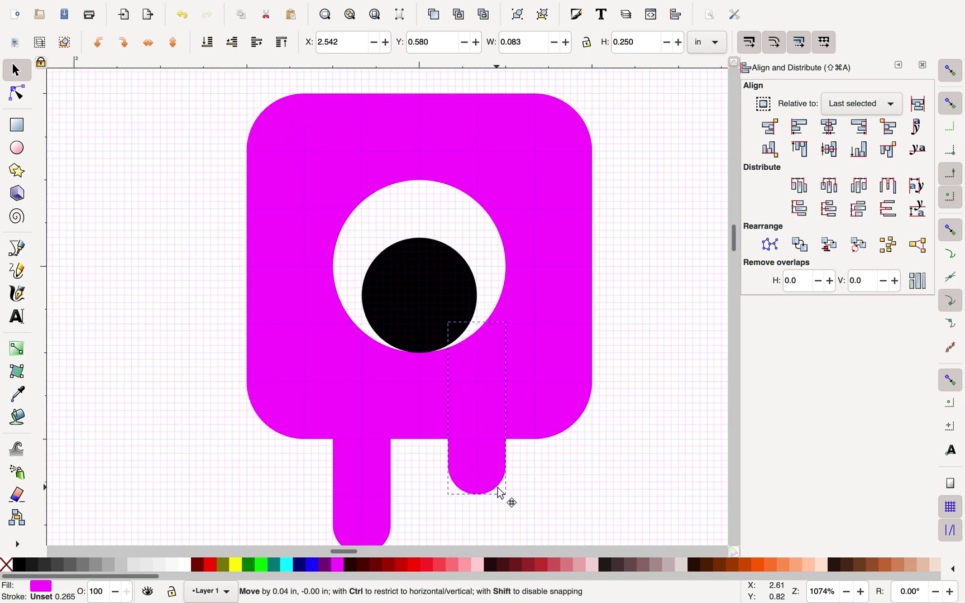
drag(500, 492, 501, 494)
Step: Zoom out to show all three monsters
scroll(653, 442, down, 5)
scroll(653, 442, left, 2)
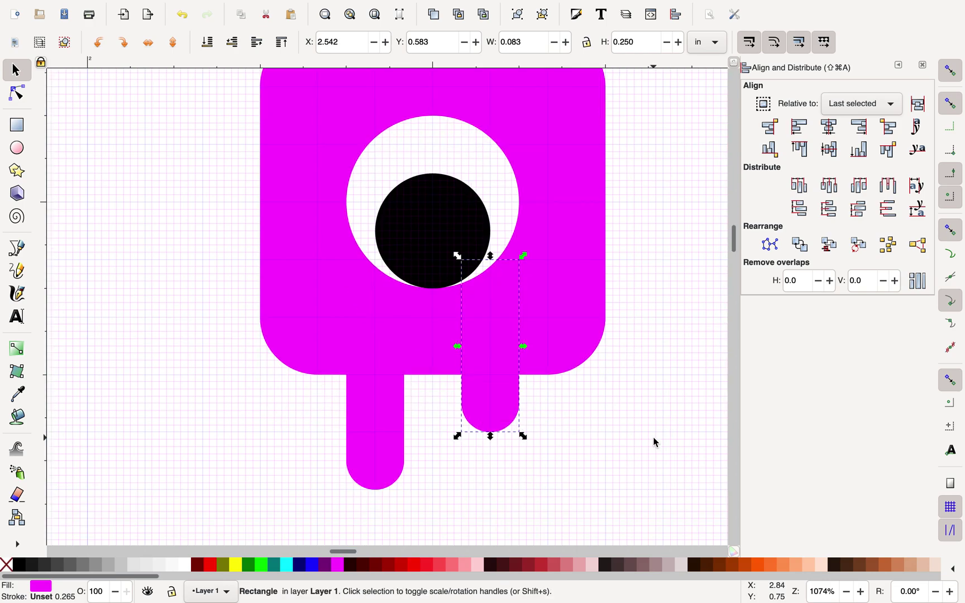
scroll(655, 443, left, 1)
key(minus)
key(minus)
key(minus)
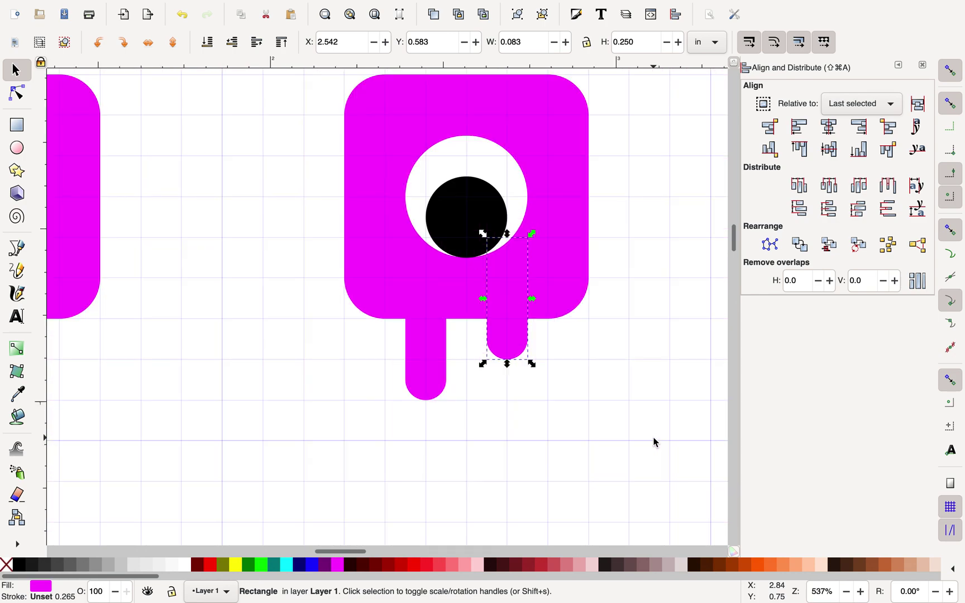
key(minus)
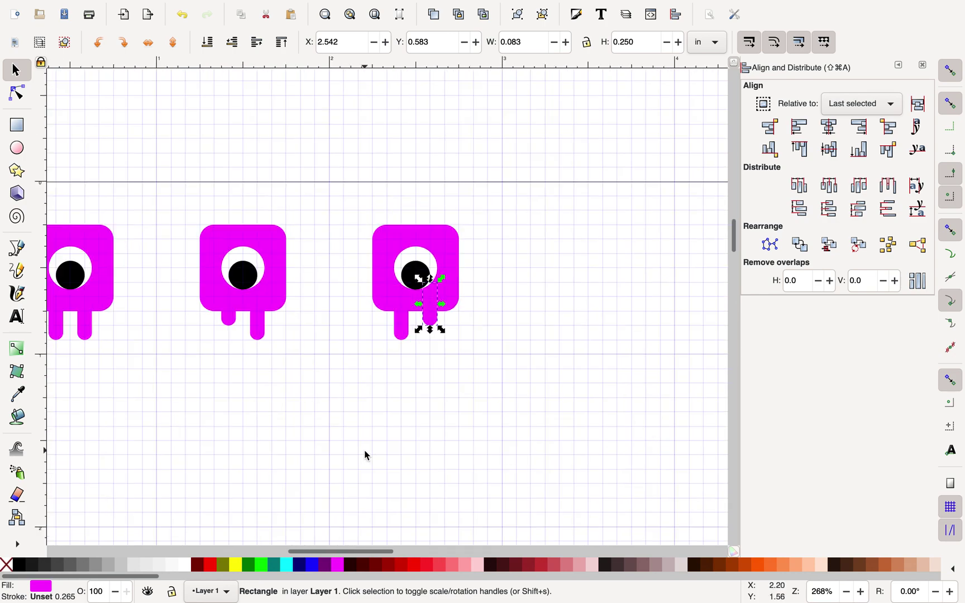
click(300, 404)
scroll(300, 404, left, 10)
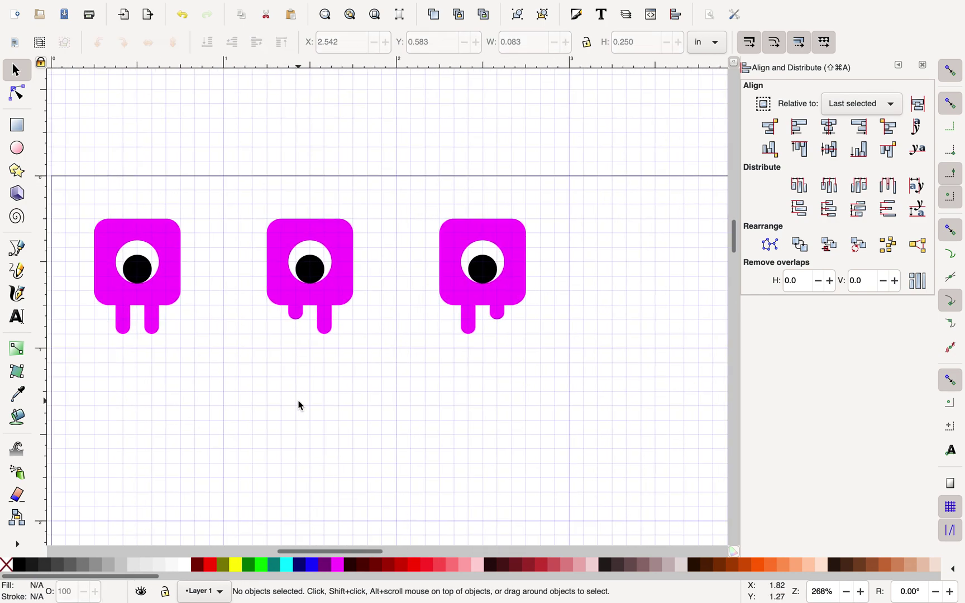
scroll(300, 405, down, 4)
scroll(299, 405, down, 5)
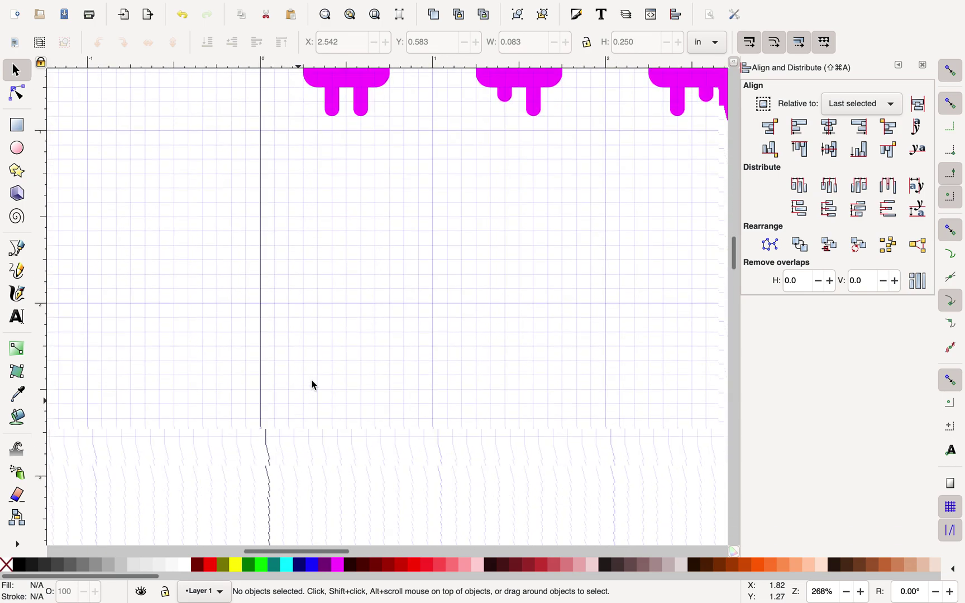
scroll(457, 237, up, 8)
scroll(459, 235, right, 2)
scroll(459, 235, right, 3)
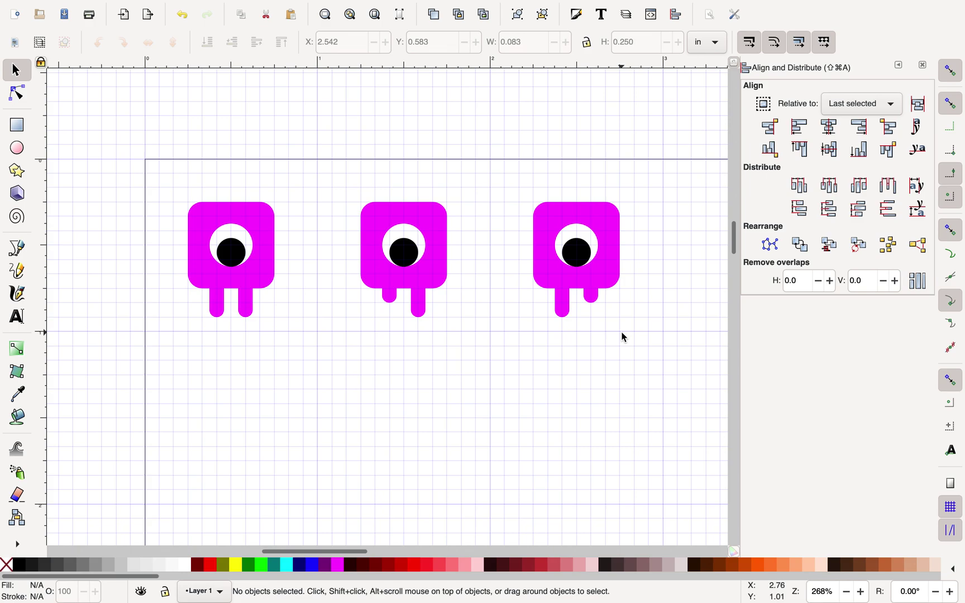
scroll(623, 336, down, 2)
scroll(624, 336, right, 2)
scroll(624, 336, up, 2)
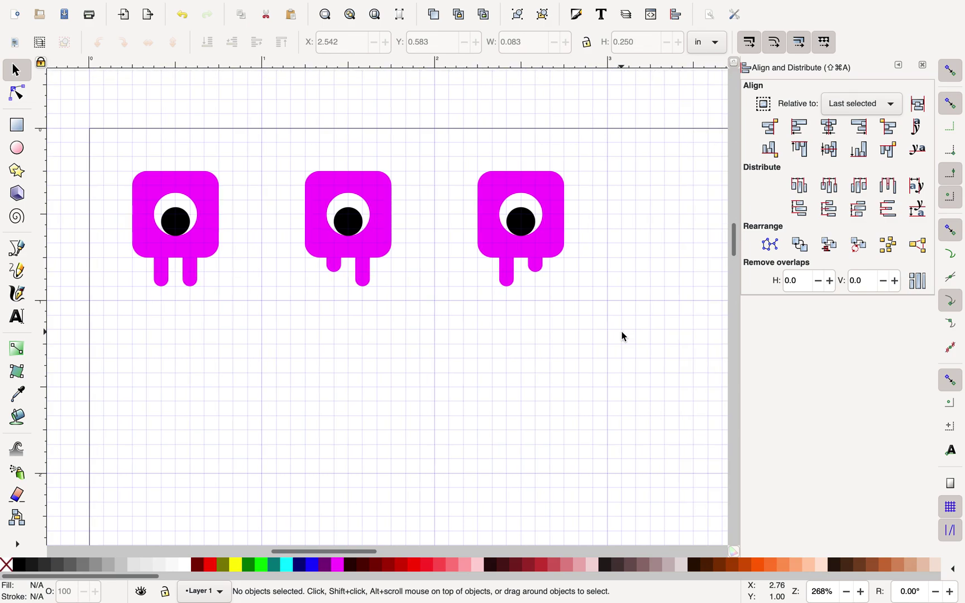
scroll(624, 336, left, 2)
scroll(623, 336, down, 2)
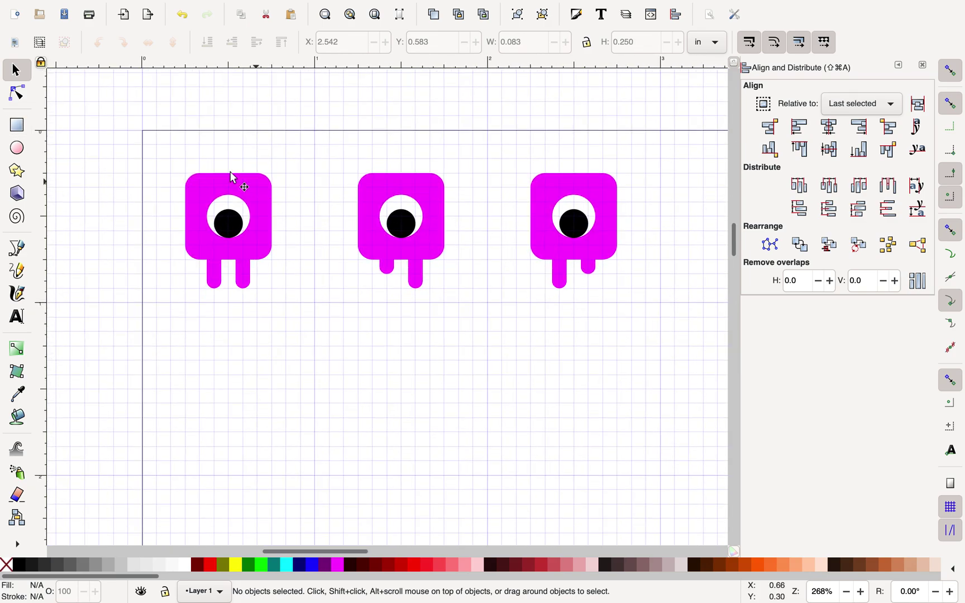
click(217, 184)
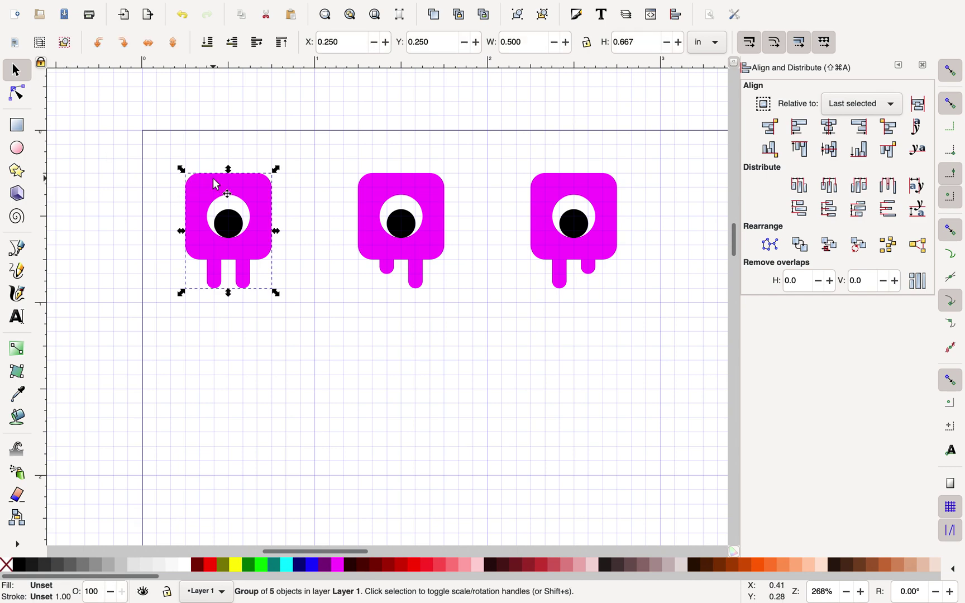
click(378, 240)
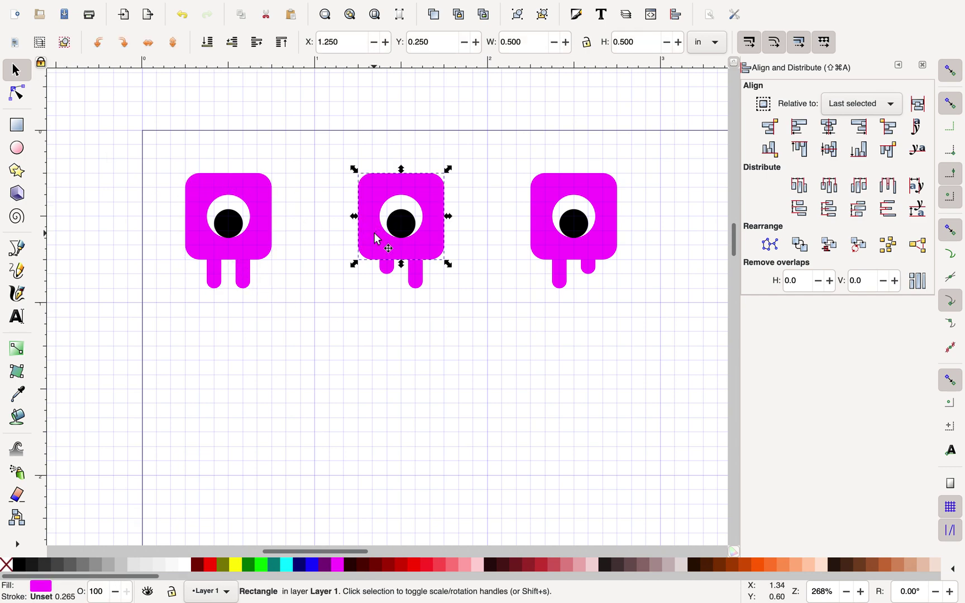
mouse_move(188, 5)
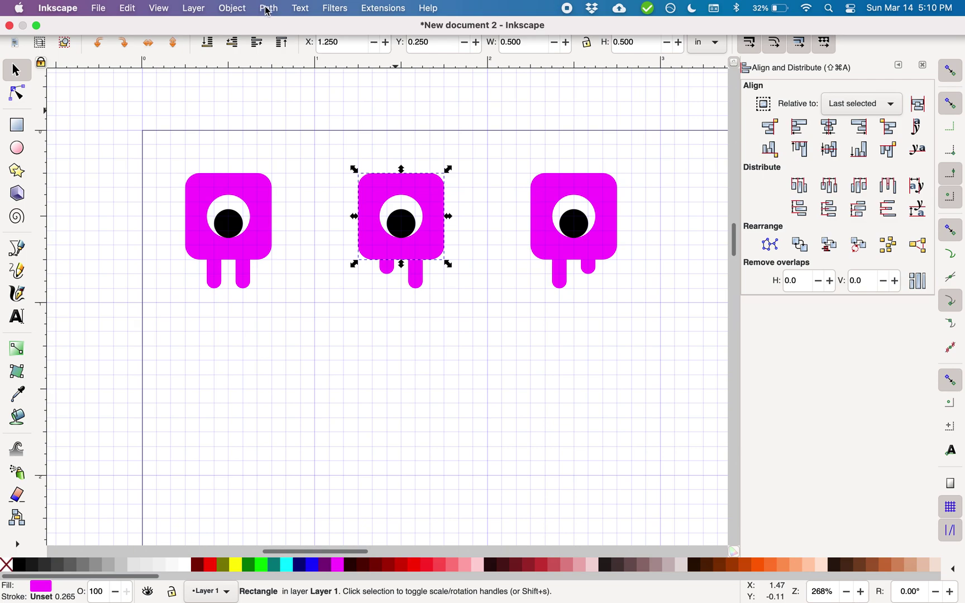
click(267, 10)
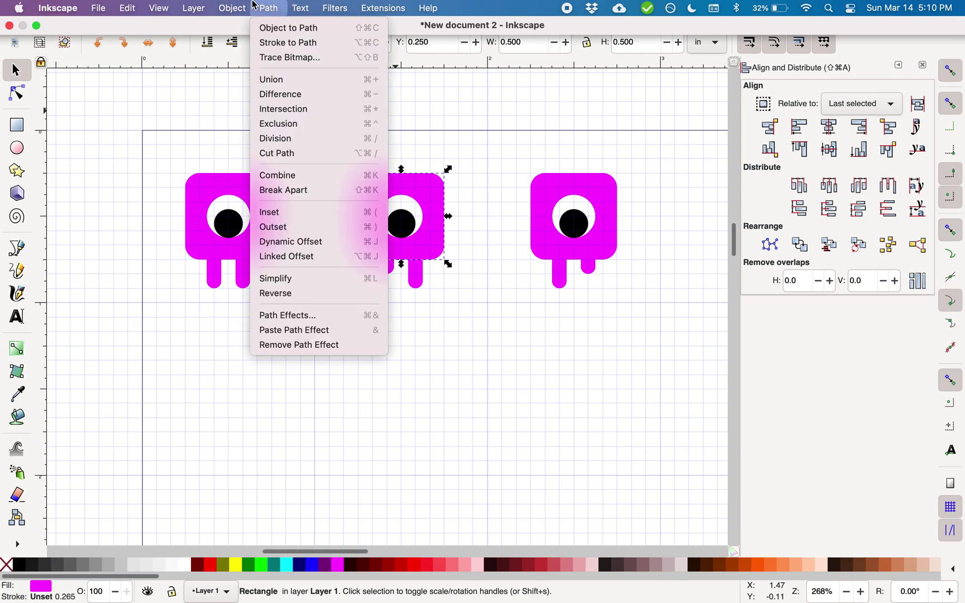
mouse_move(231, 8)
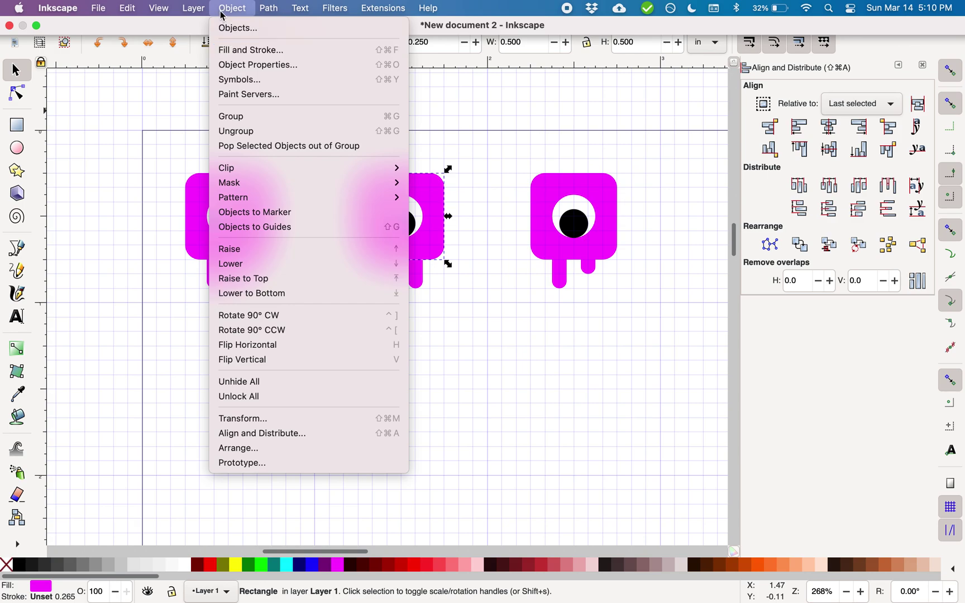
mouse_move(268, 8)
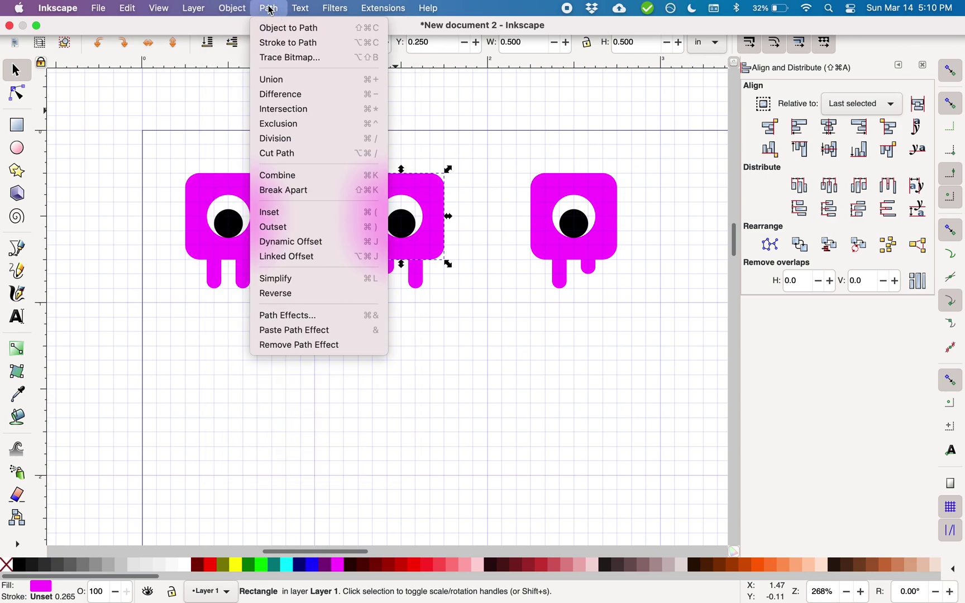
click(282, 44)
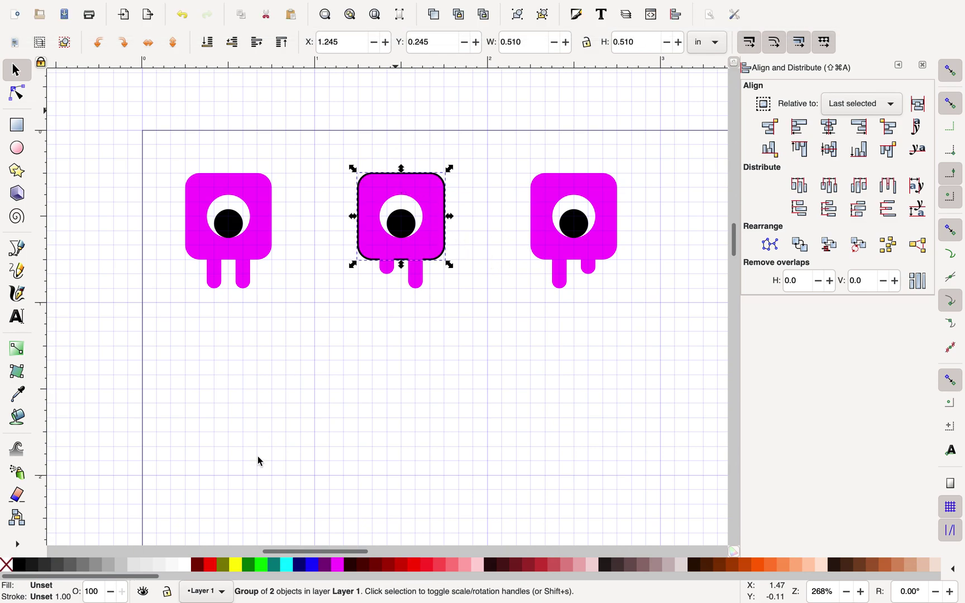
key(alt)
key(alt)
key(super+z)
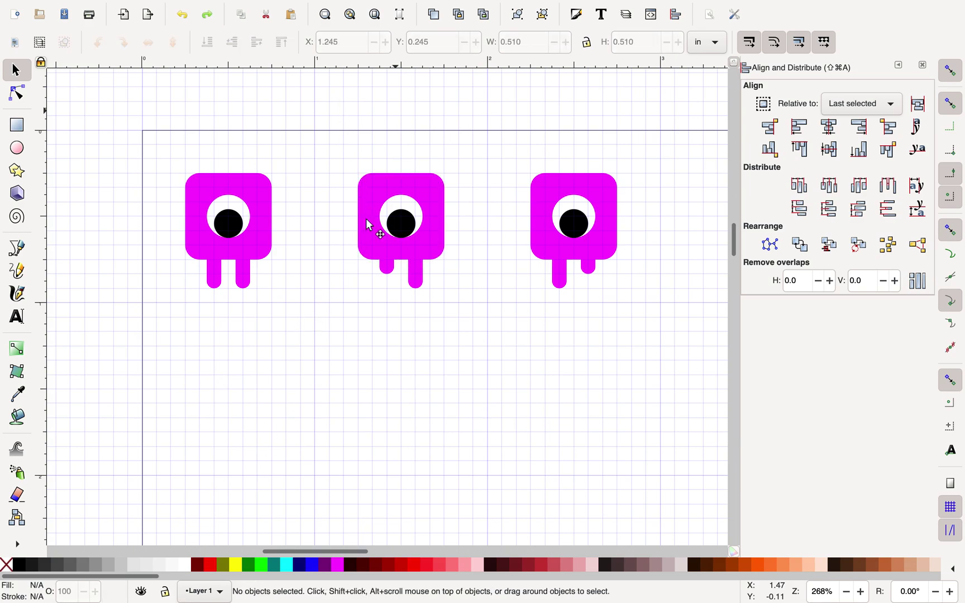
Step: Convert the middle monster's body rectangle to a path with Object to Path
click(371, 190)
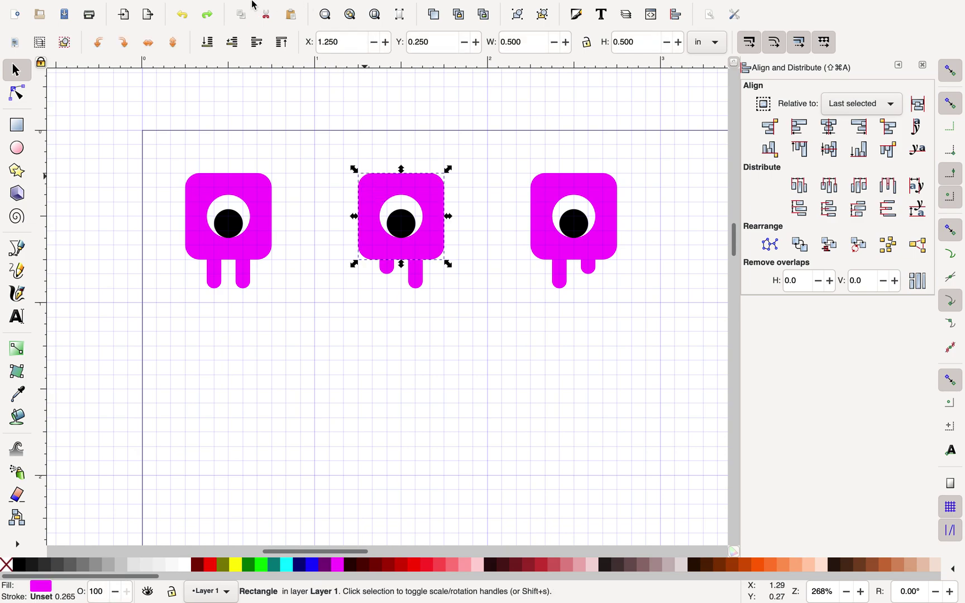
click(267, 8)
mouse_move(232, 6)
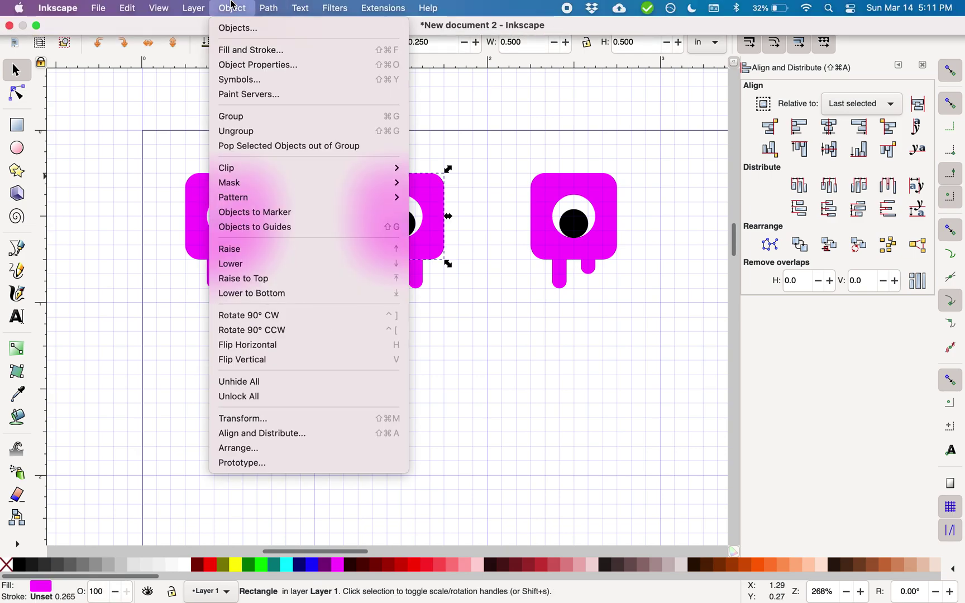
mouse_move(269, 7)
click(283, 28)
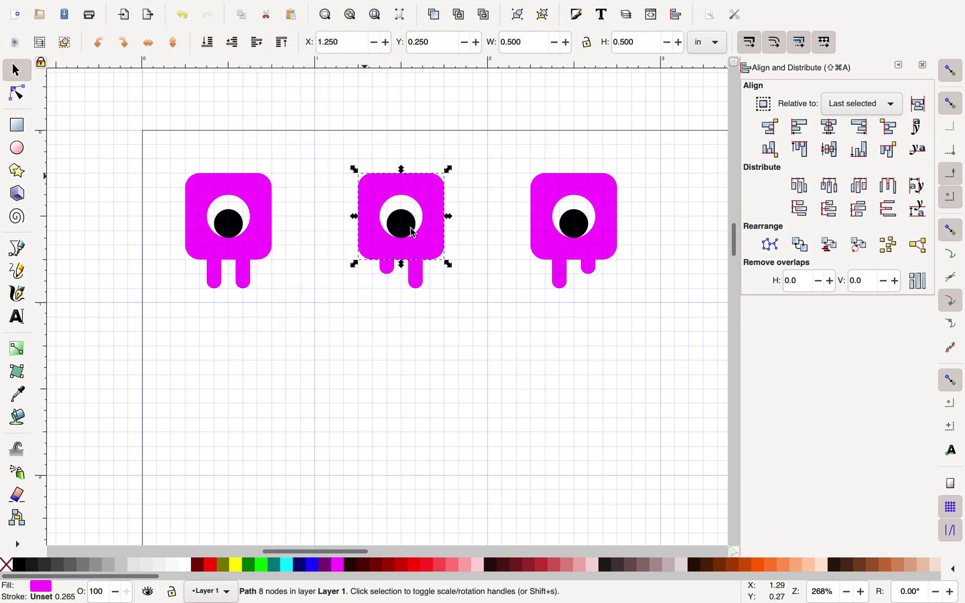
Step: Drag the body's top-left corner node outward with the Node tool
click(20, 98)
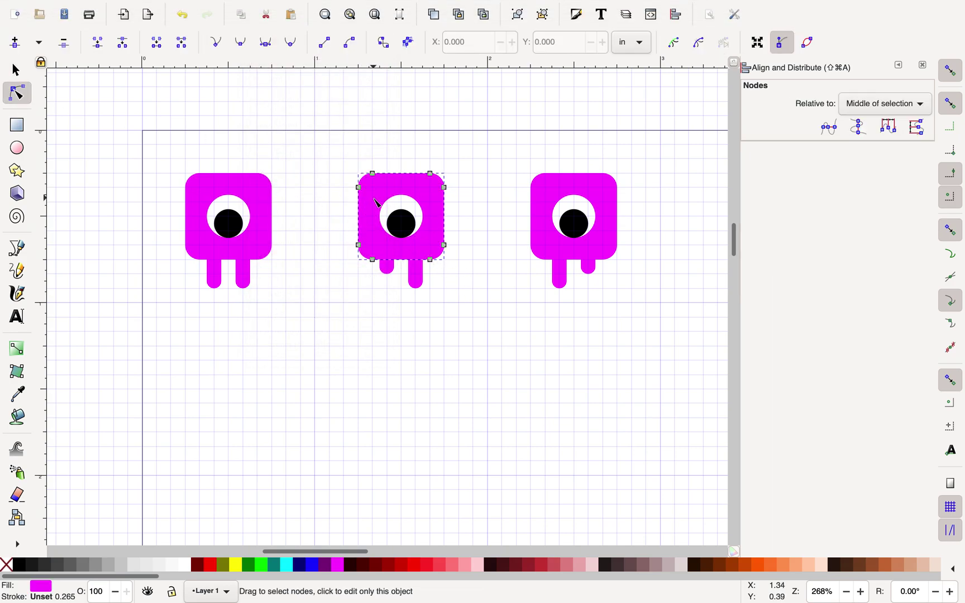
click(359, 188)
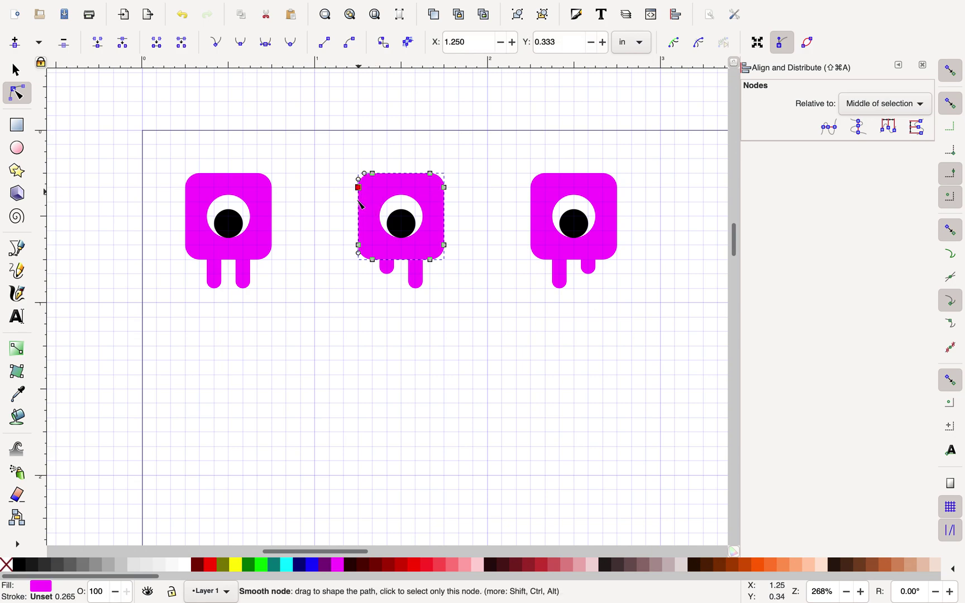
drag(360, 191, 344, 174)
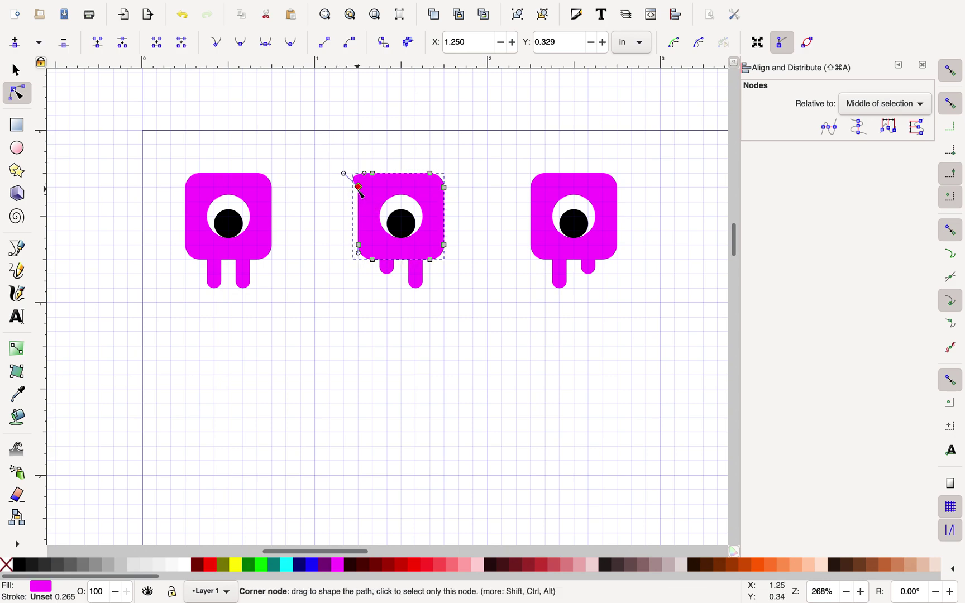
Step: Pull a handle from the top-left corner node, make it smooth, and drag its lower handle left
key(shift)
drag(360, 190, 344, 216)
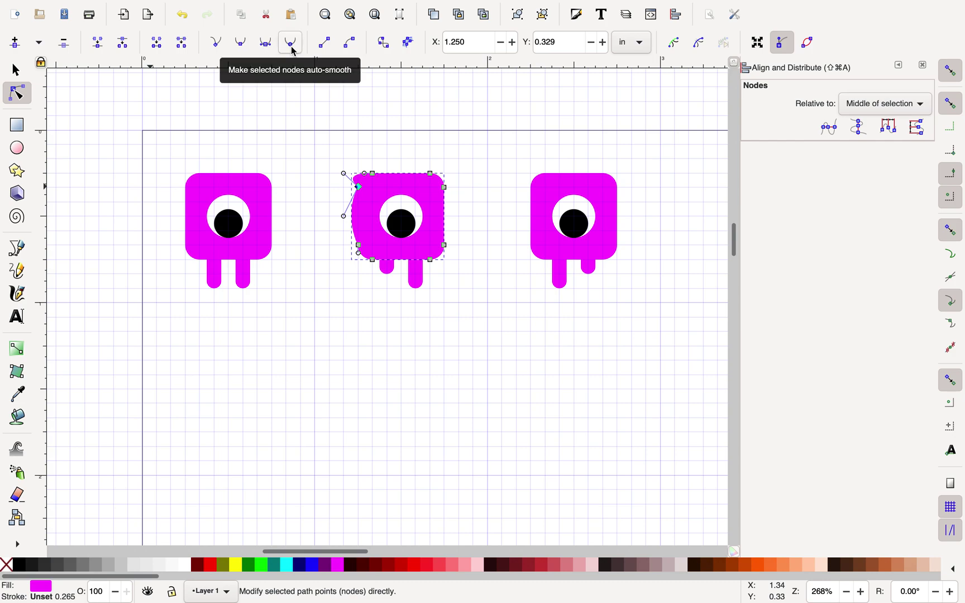
click(242, 49)
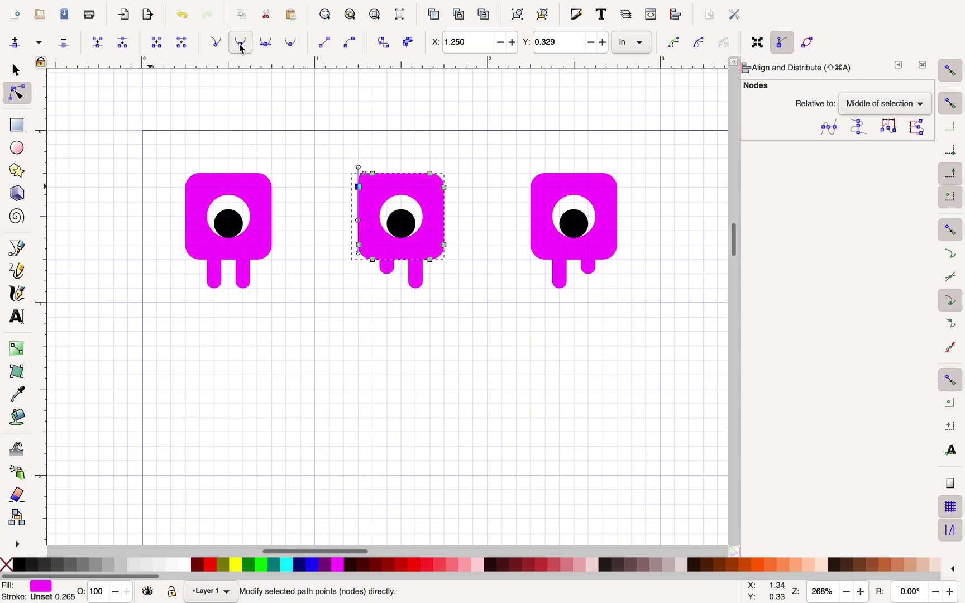
drag(359, 220, 329, 218)
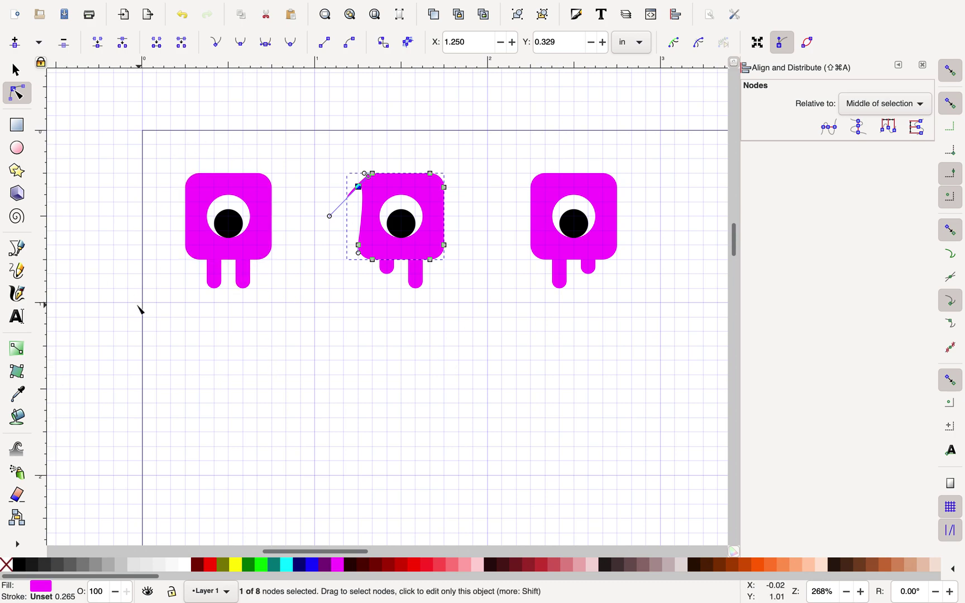
Step: Draw a closed three-point triangle with the Bezier tool below the monsters
click(19, 251)
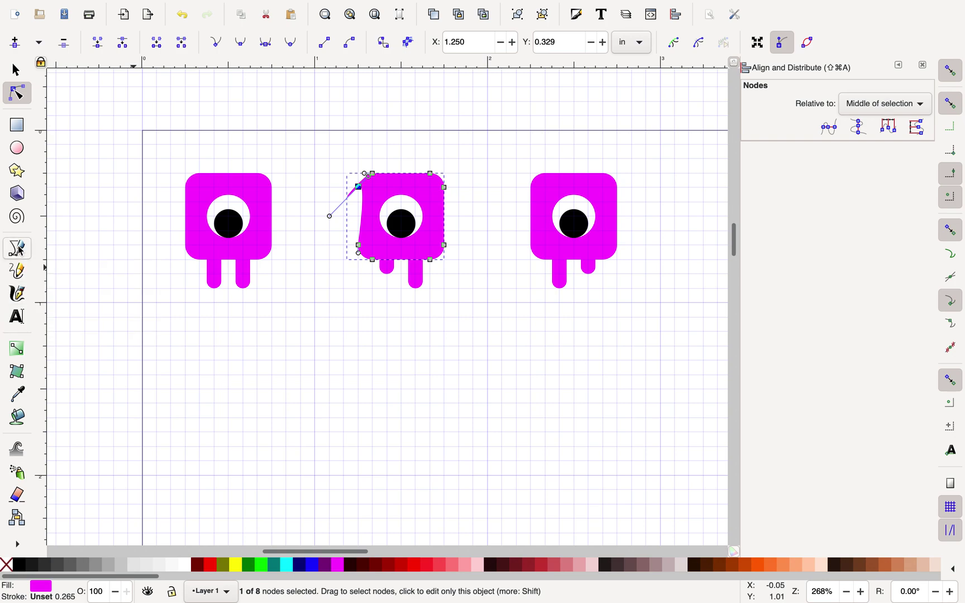
click(329, 360)
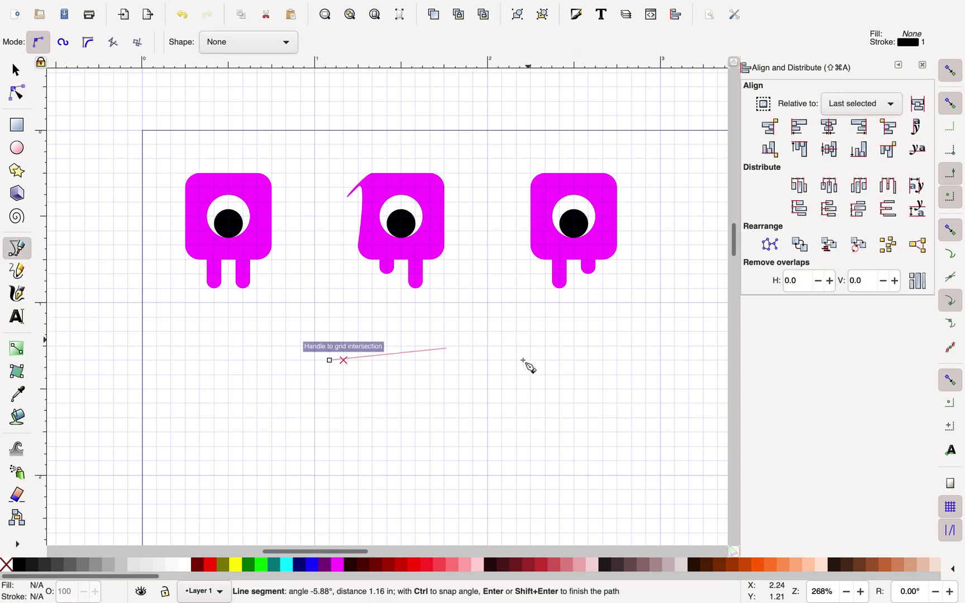
click(458, 332)
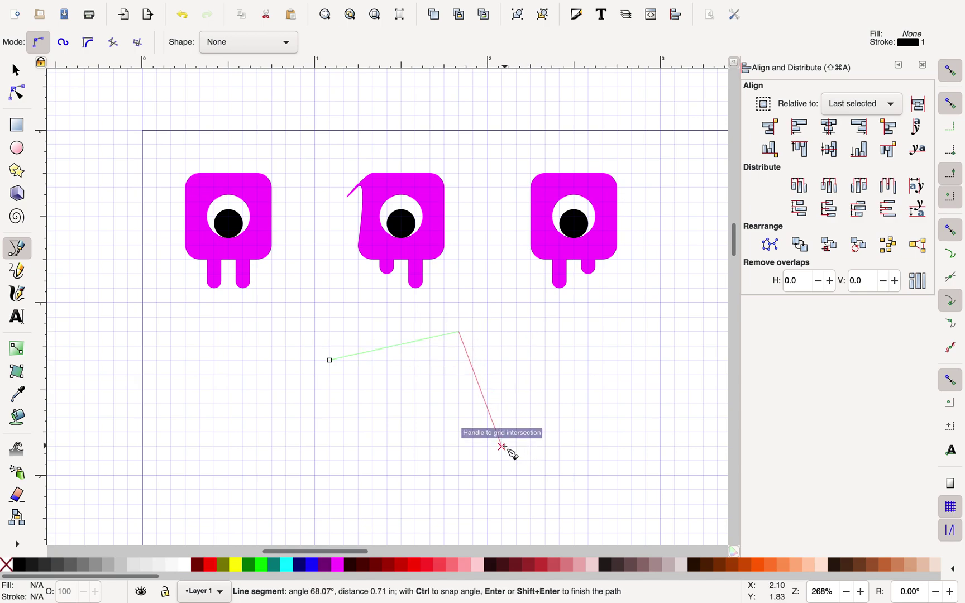
click(502, 447)
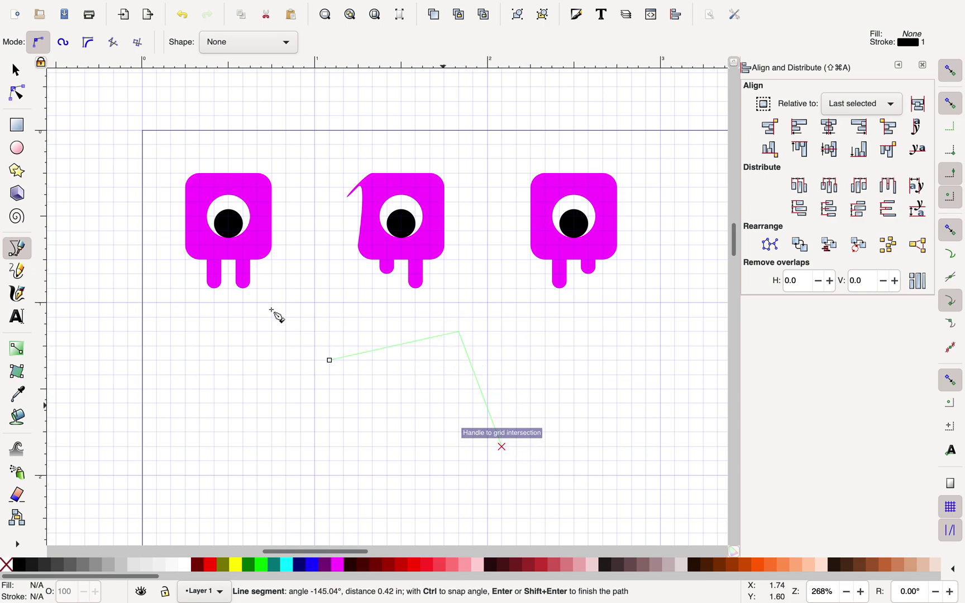
click(329, 360)
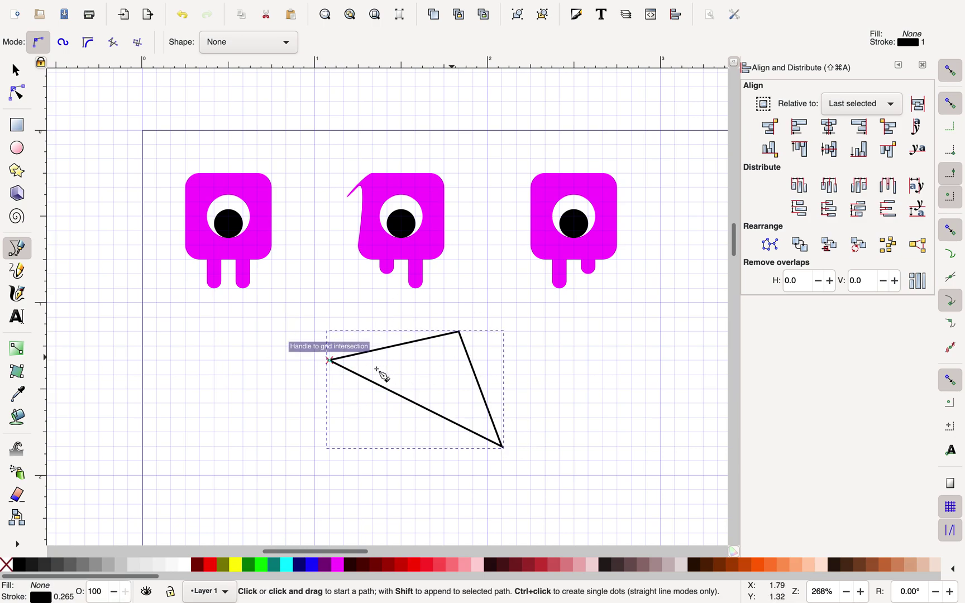
Step: Curve the triangle from its left node and make that node symmetric
click(19, 95)
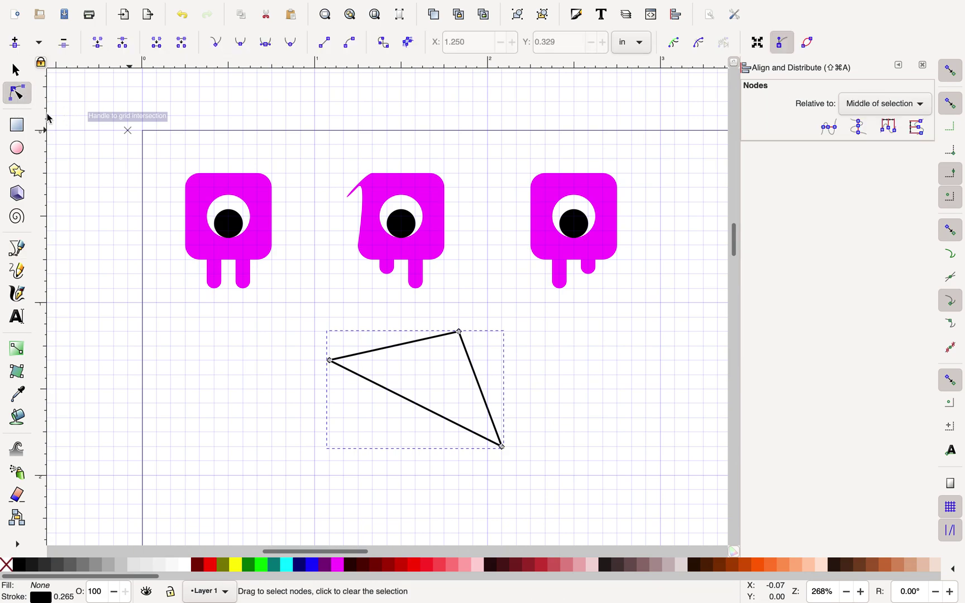
drag(330, 360, 372, 329)
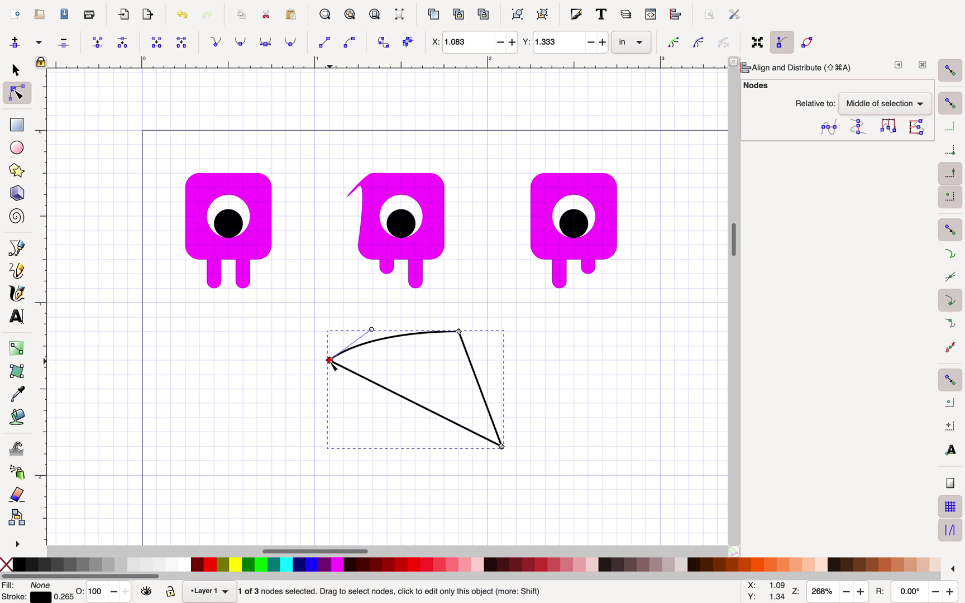
mouse_move(270, 6)
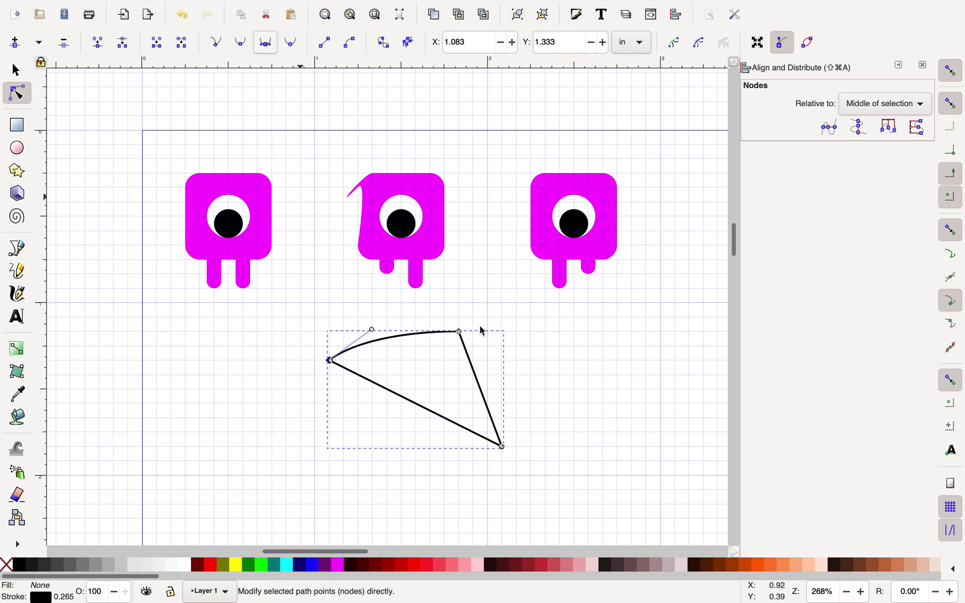
click(266, 48)
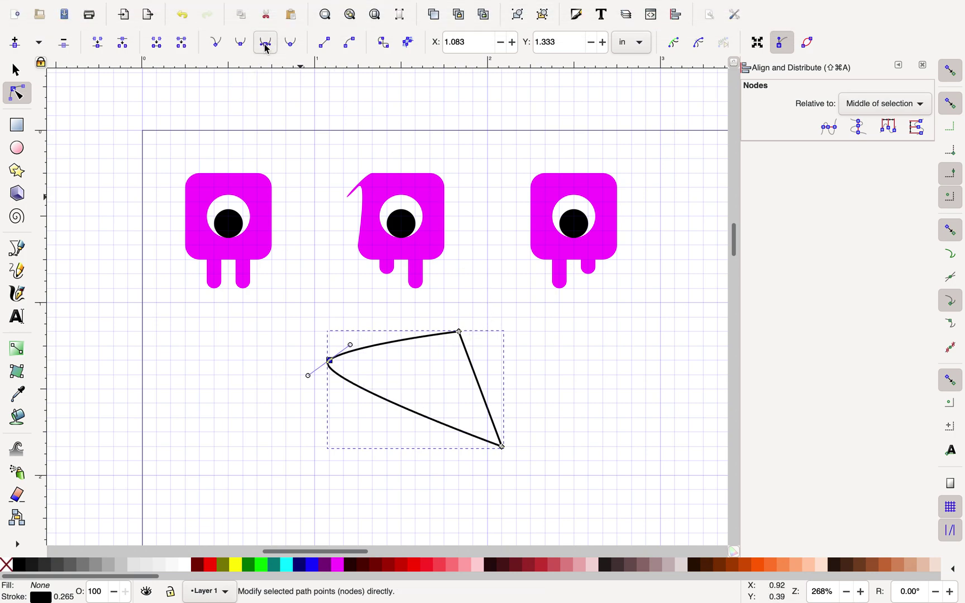
Step: Make the top-right and bottom nodes symmetric and drag the left handles into a tilted oval
click(460, 332)
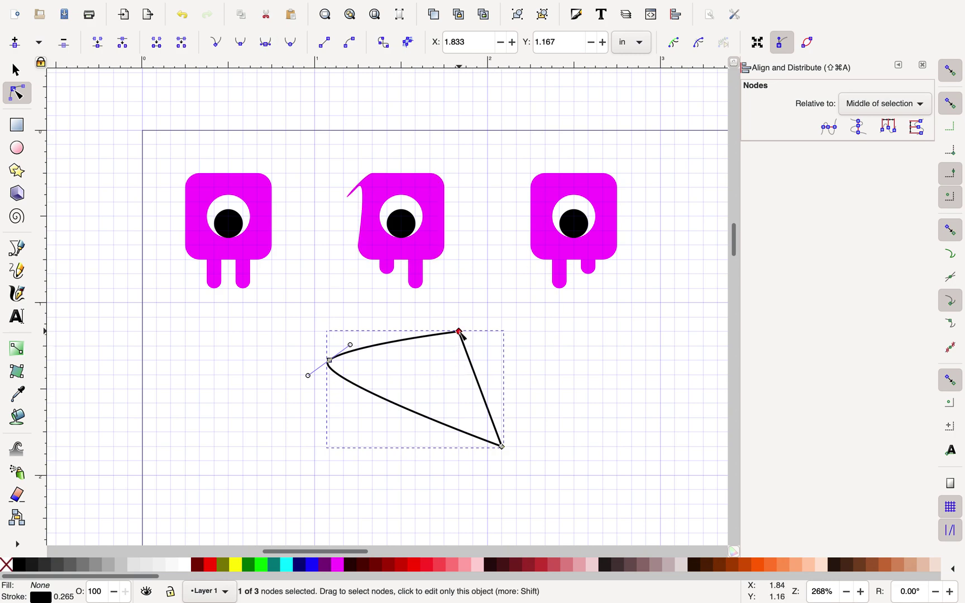
click(266, 47)
click(502, 447)
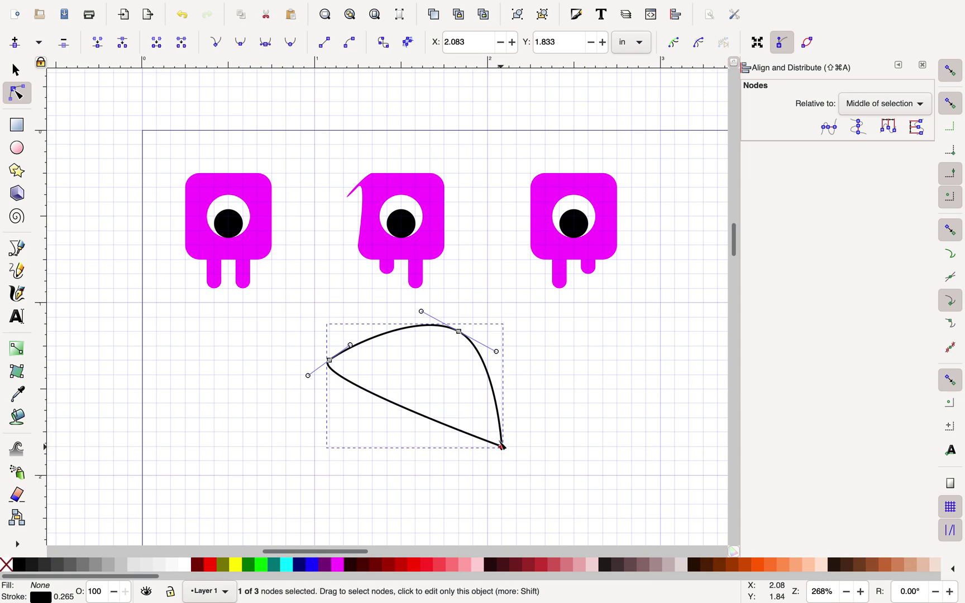
click(266, 48)
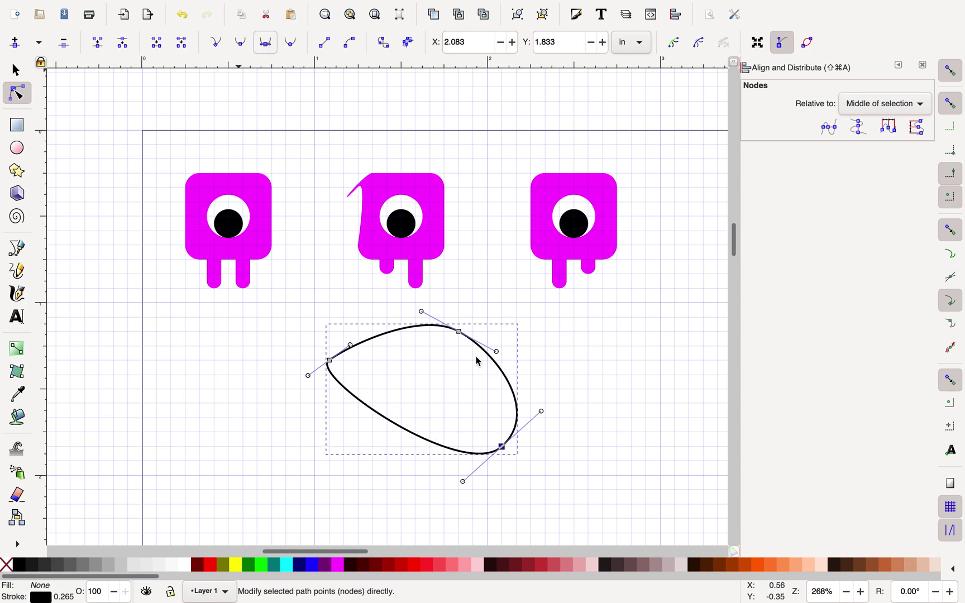
drag(350, 346, 296, 423)
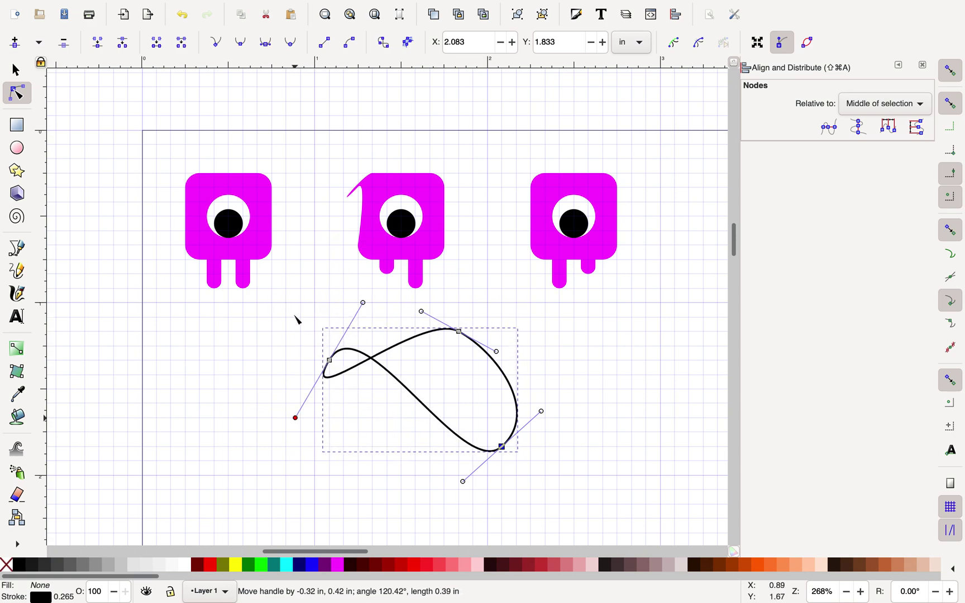
mouse_move(365, 301)
mouse_down()
mouse_move(372, 358)
mouse_move(352, 311)
mouse_up()
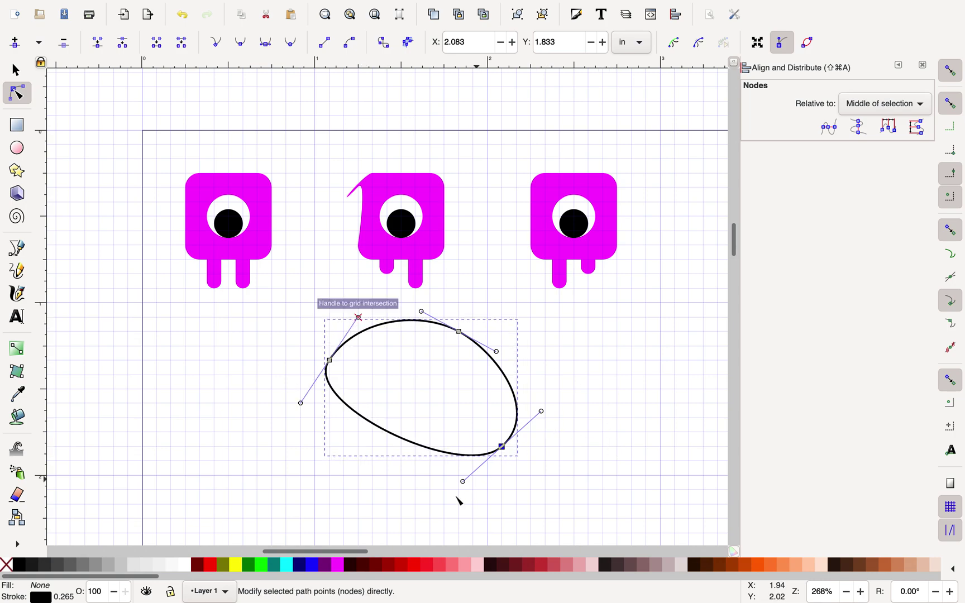